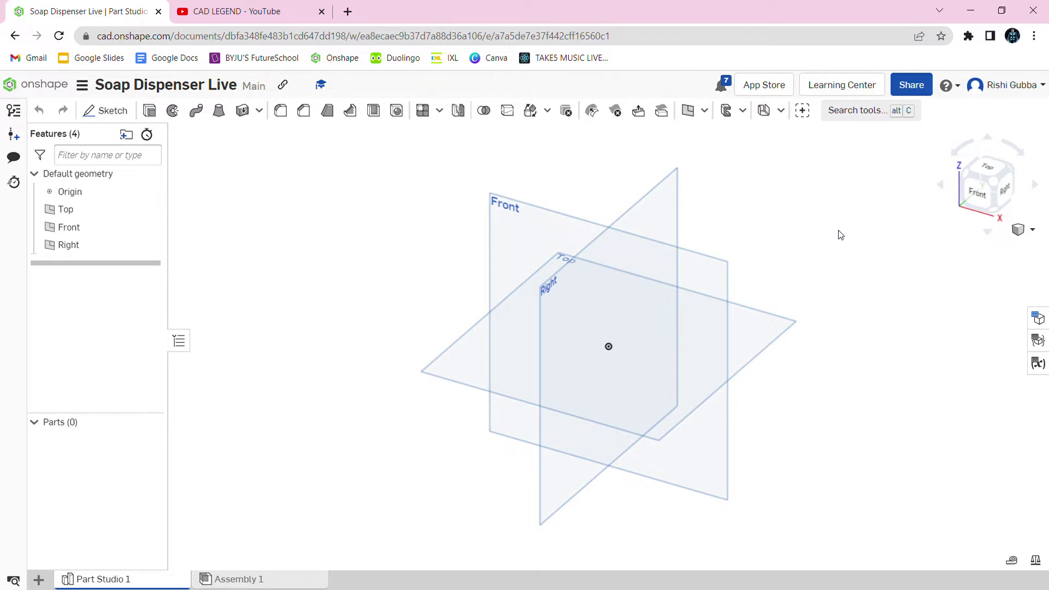
# - Start a sketch on the Top plane and draw a circle centred on the origin
pyautogui.click(117, 112)
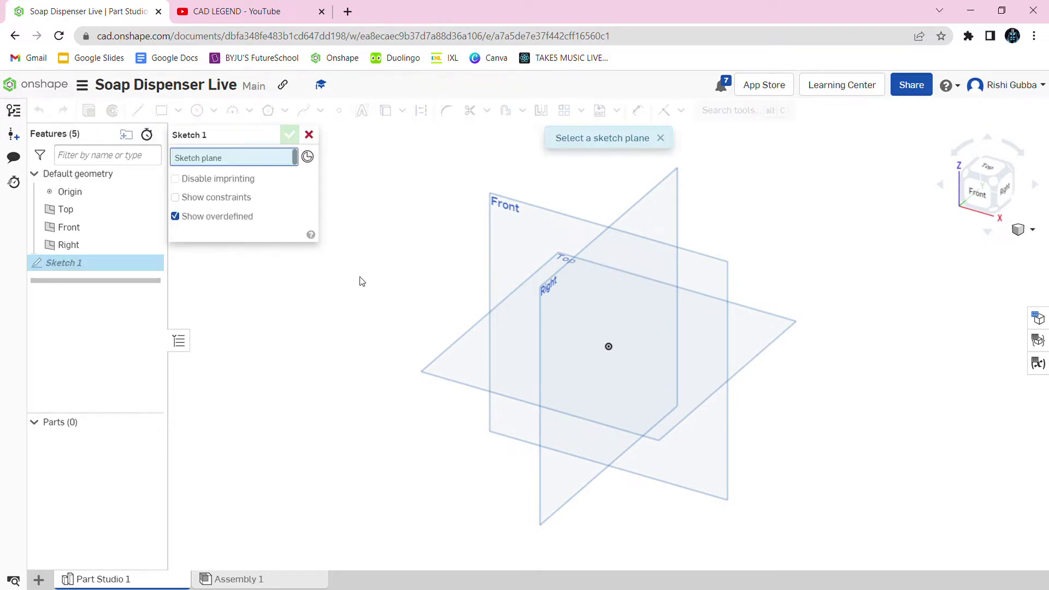
pyautogui.click(450, 371)
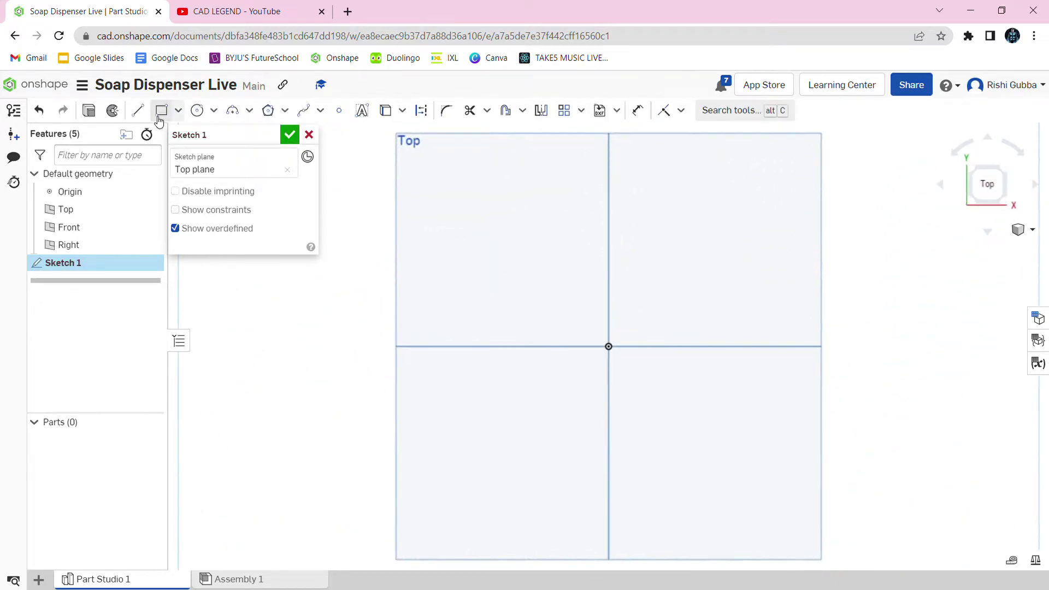
pyautogui.click(196, 110)
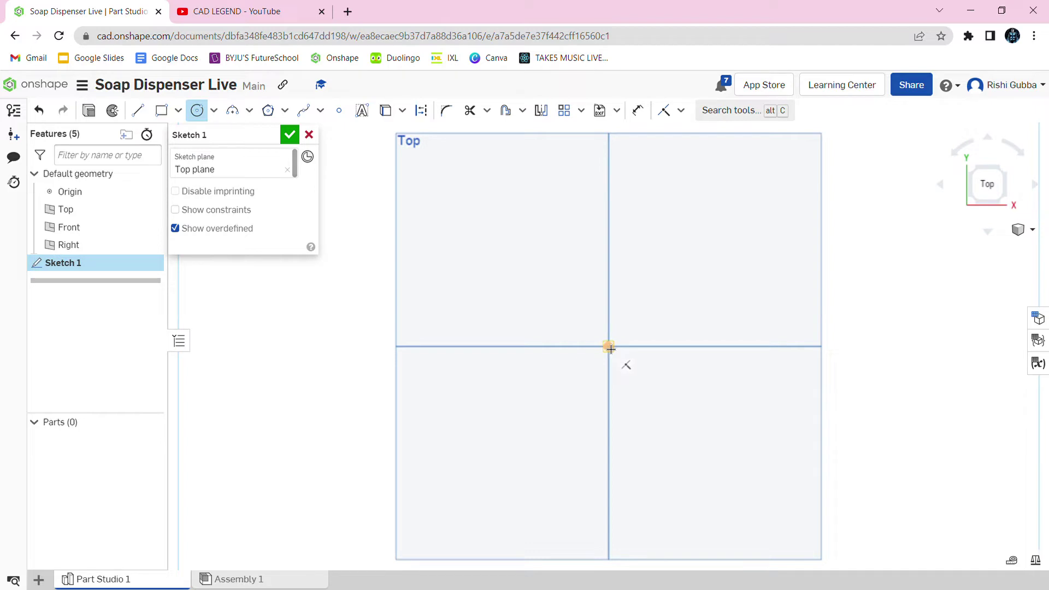
pyautogui.click(614, 353)
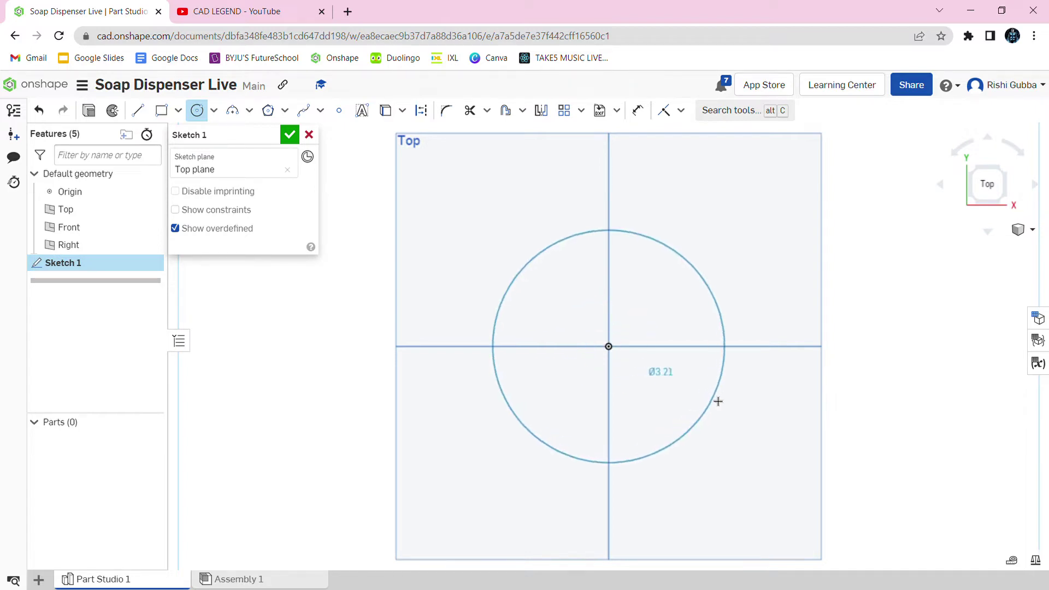
pyautogui.click(722, 405)
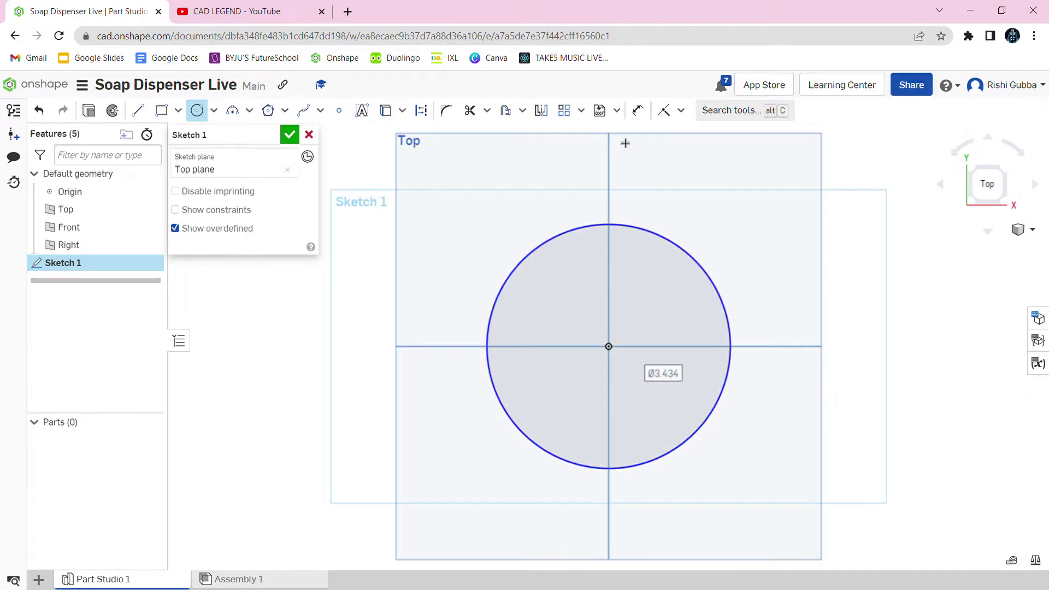
# - Dimension the circle's diameter to 3 in and finish the sketch
pyautogui.click(638, 110)
pyautogui.click(662, 235)
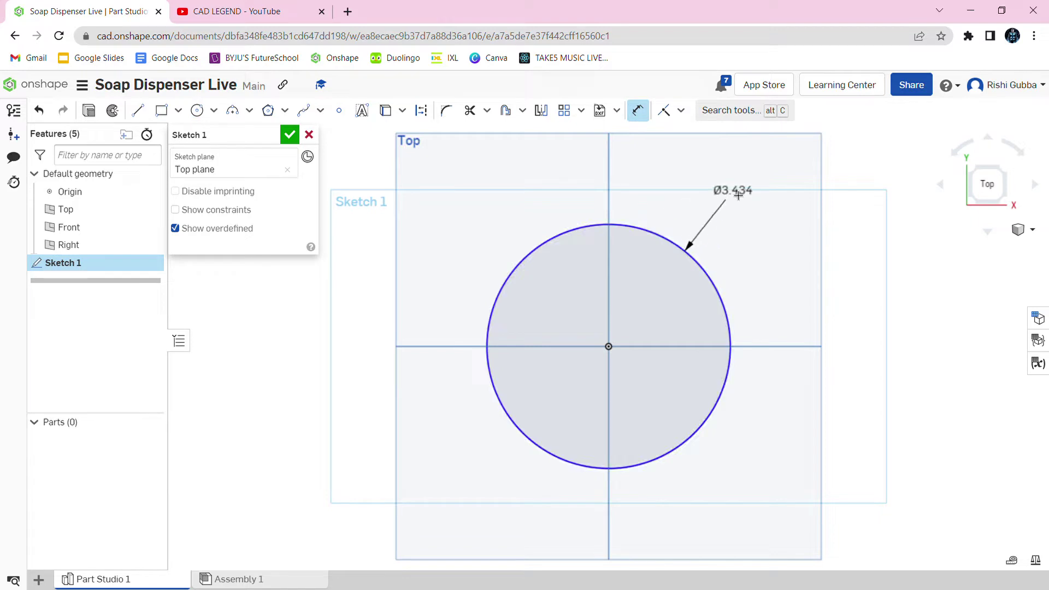
pyautogui.click(739, 195)
pyautogui.write('3')
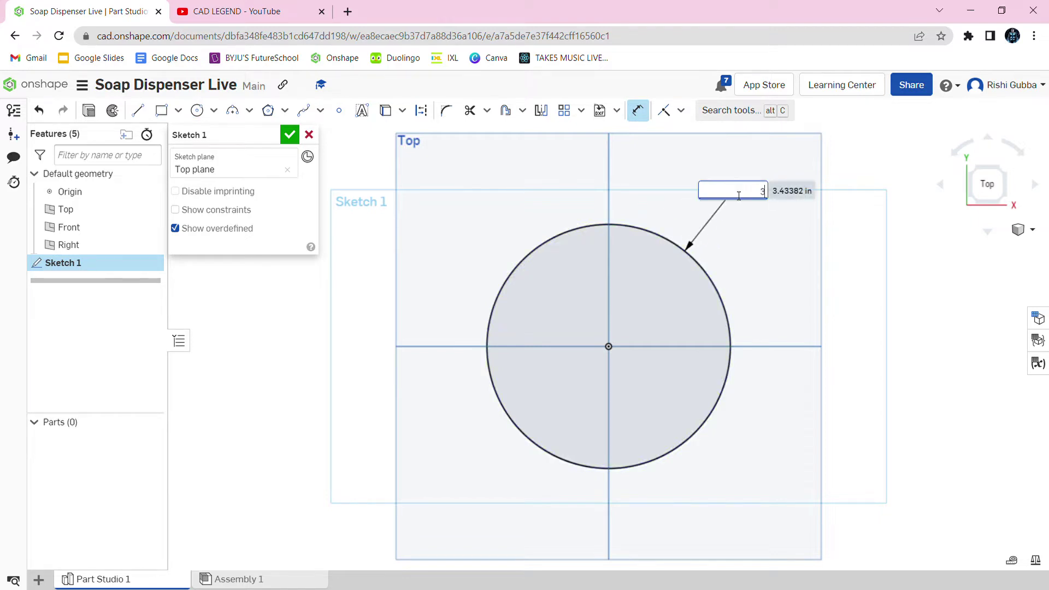
pyautogui.press('Return')
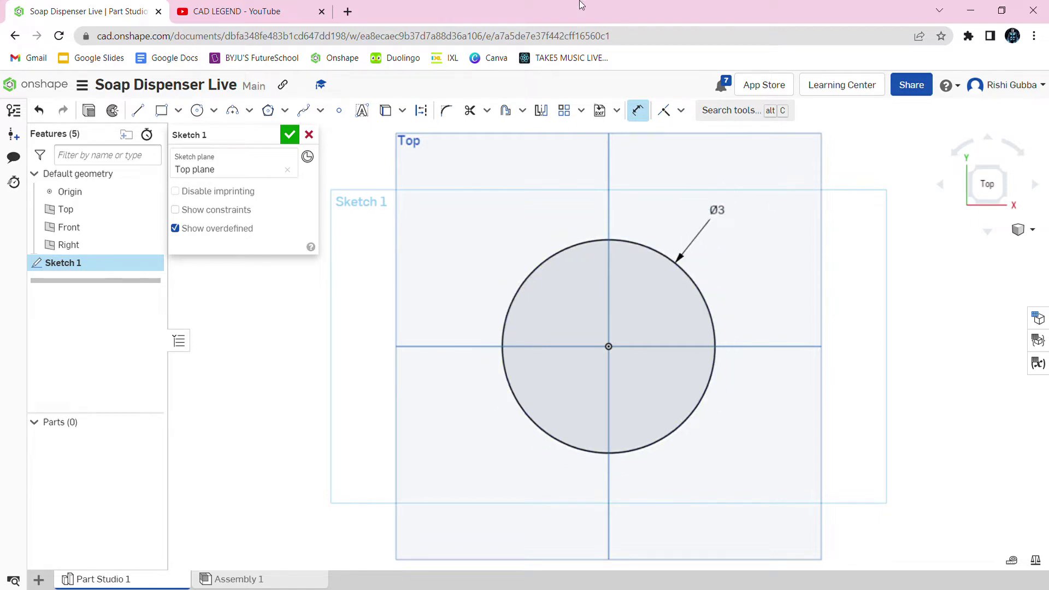
pyautogui.click(290, 134)
# - Extrude the Sketch 1 circle 4.6 in deep into a solid cylinder
pyautogui.click(149, 111)
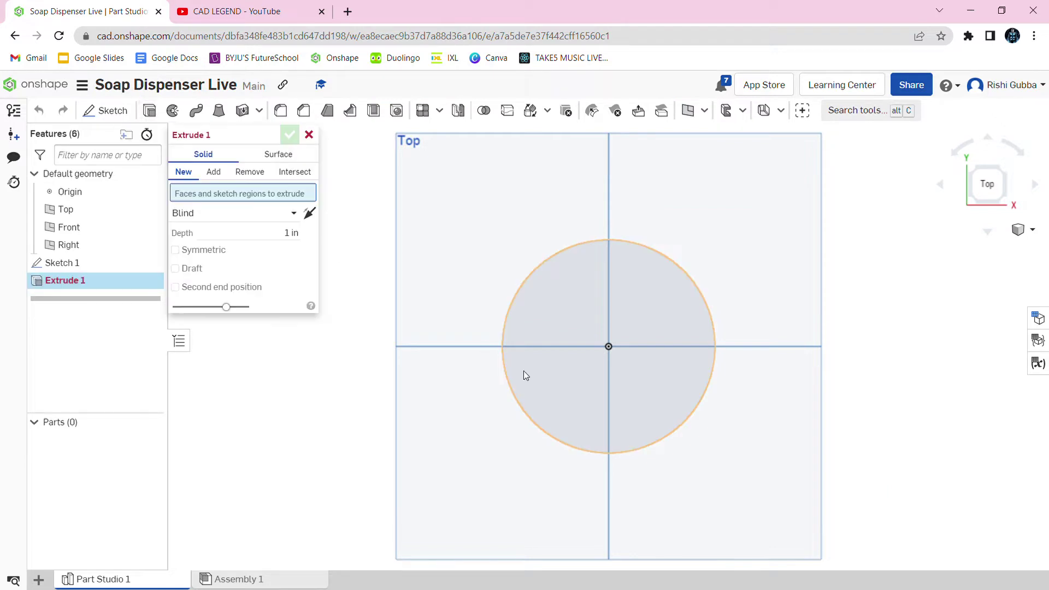
pyautogui.click(536, 350)
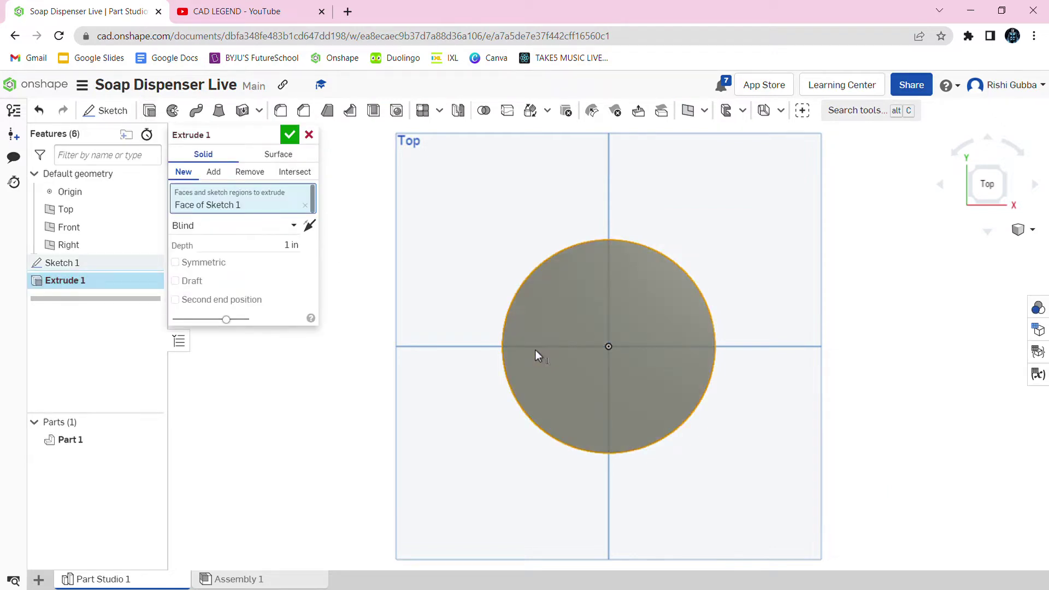
pyautogui.click(304, 248)
pyautogui.press('Return')
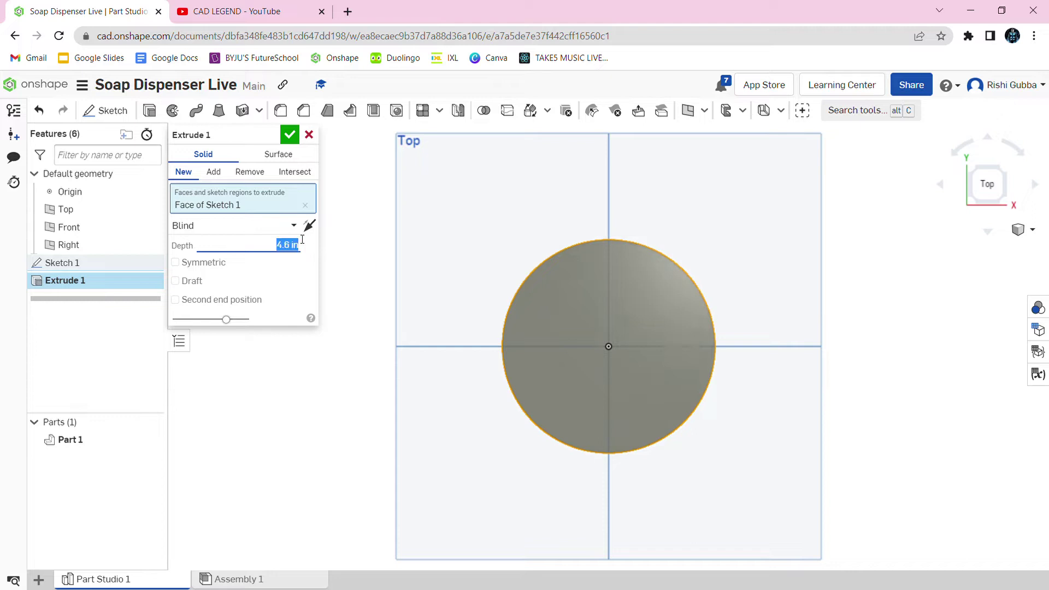
pyautogui.click(289, 135)
# - Fillet the cylinder's top and bottom faces with a 0.3 in radius
pyautogui.click(280, 110)
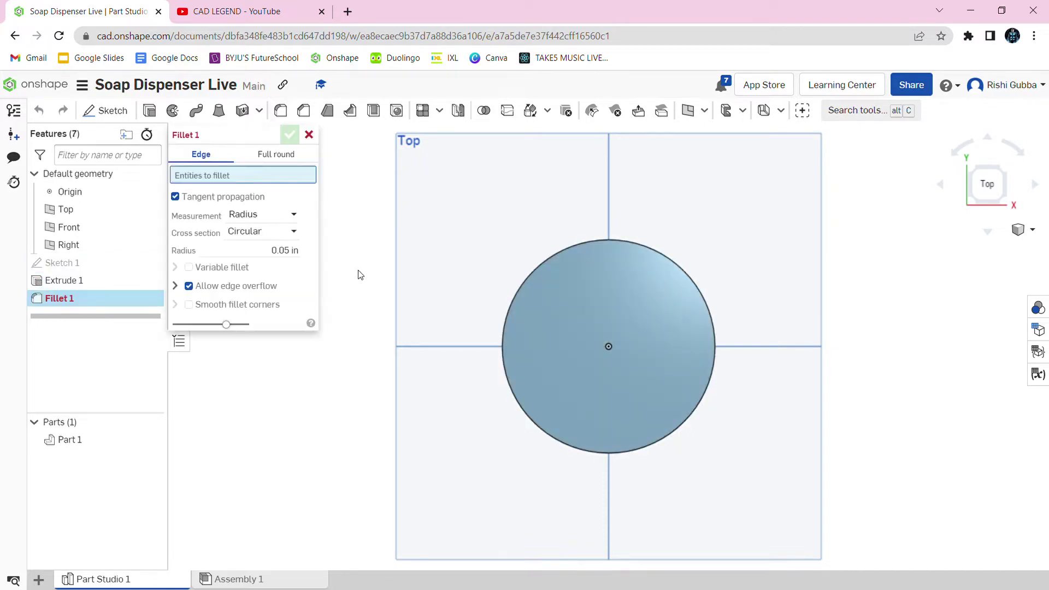
pyautogui.moveTo(360, 274); pyautogui.dragTo(363, 241, button='right')
pyautogui.click(597, 363)
pyautogui.moveTo(597, 363); pyautogui.dragTo(668, 473, button='right')
pyautogui.click(649, 503)
pyautogui.moveTo(741, 399); pyautogui.dragTo(729, 481, button='right')
pyautogui.click(291, 289)
pyautogui.press('BackSpace')
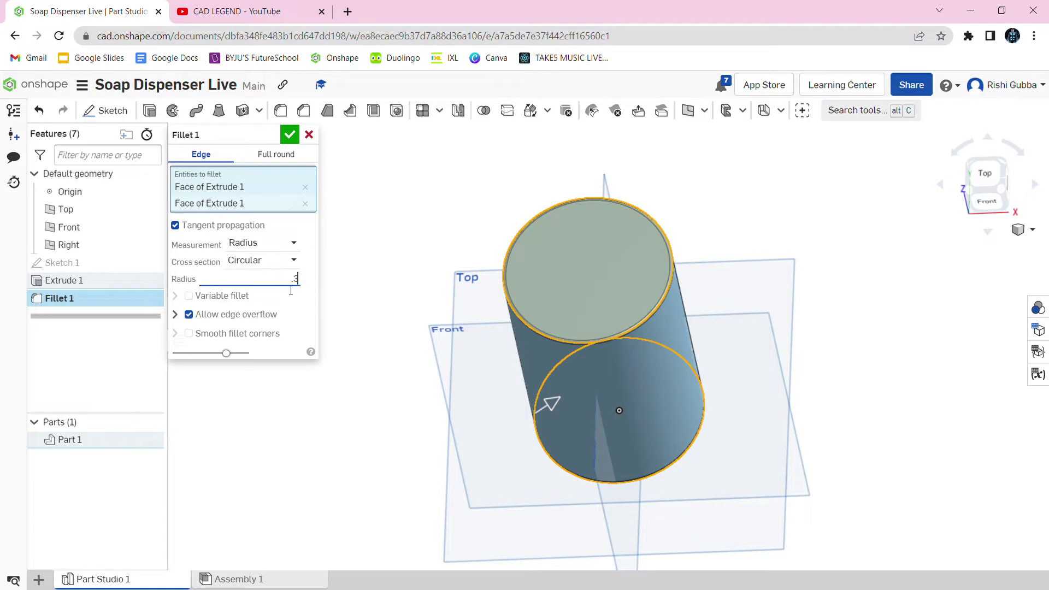
pyautogui.write('.3')
pyautogui.press('Return')
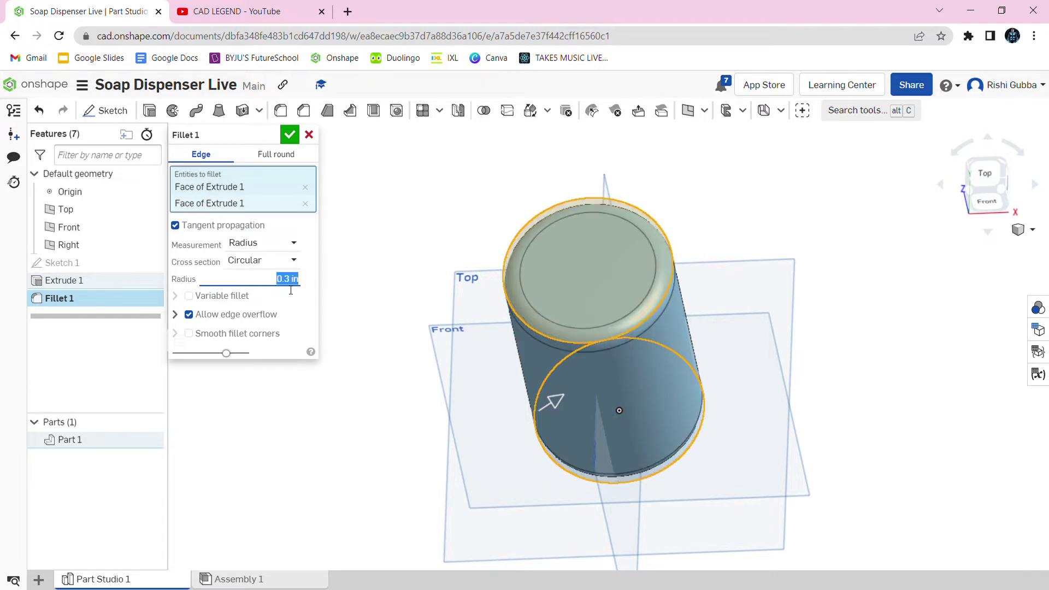
pyautogui.click(289, 135)
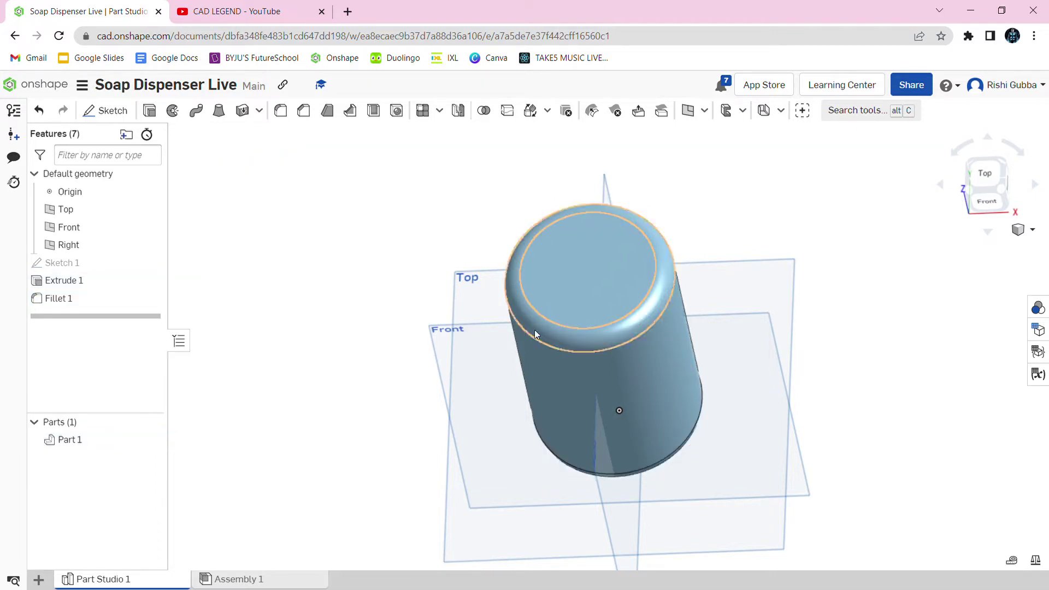
# - Start a sketch on the cylinder's top face and draw a centred circle in Top view
pyautogui.click(105, 110)
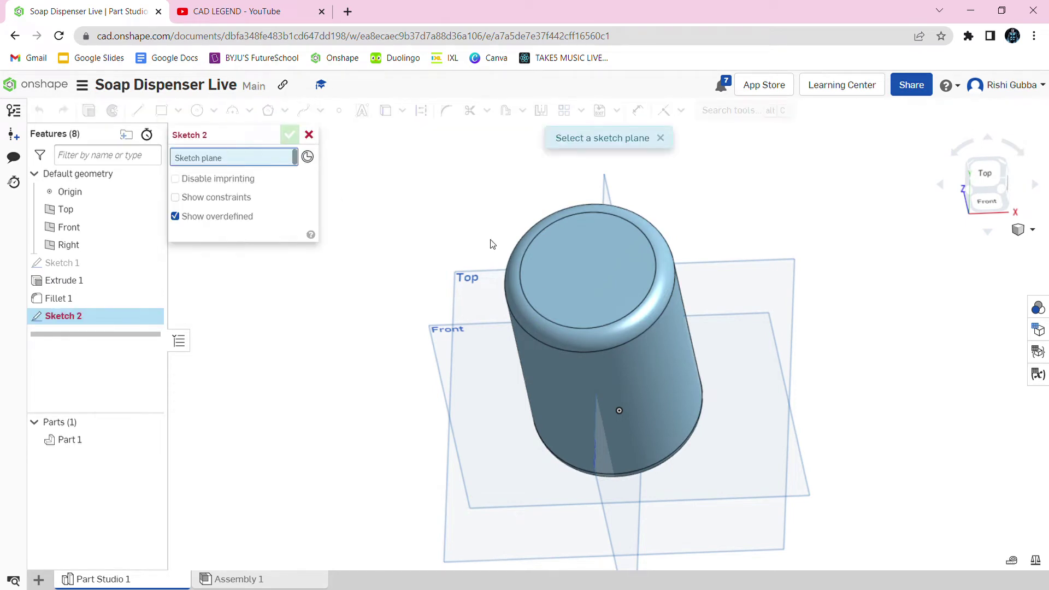
pyautogui.click(573, 280)
pyautogui.click(1017, 230)
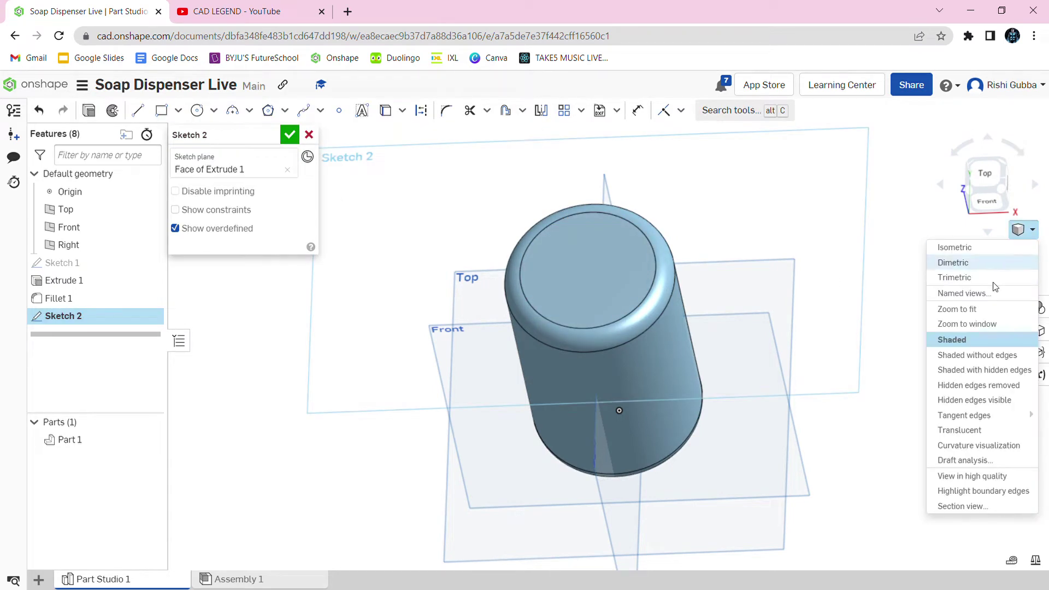
pyautogui.click(957, 276)
pyautogui.click(198, 110)
pyautogui.click(984, 168)
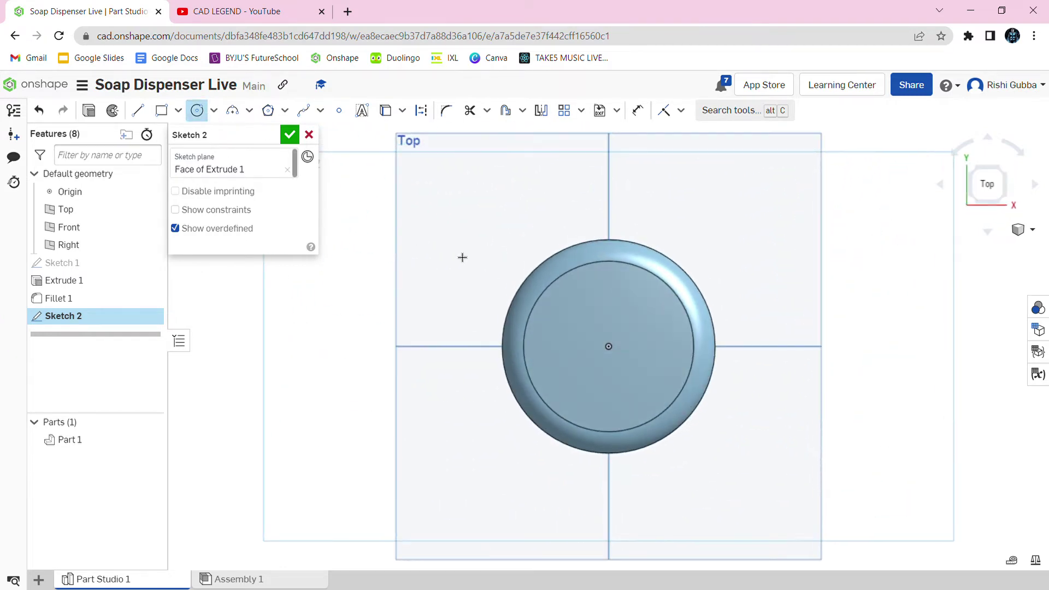
pyautogui.click(608, 347)
pyautogui.click(648, 381)
# - Dimension the inner circle's diameter to 1 in and finish the sketch
pyautogui.click(638, 110)
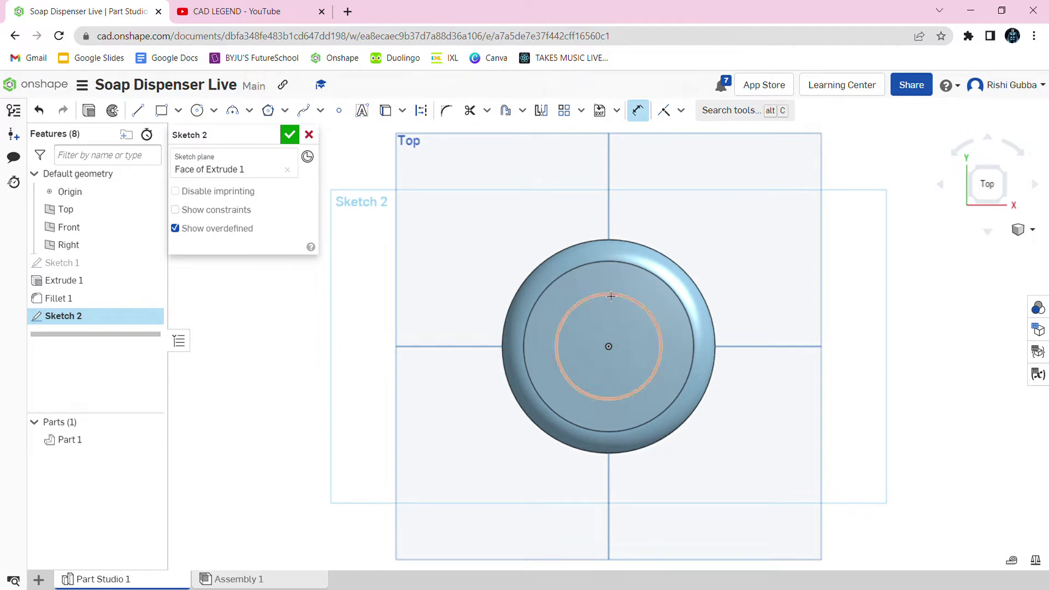
pyautogui.click(609, 300)
pyautogui.click(805, 263)
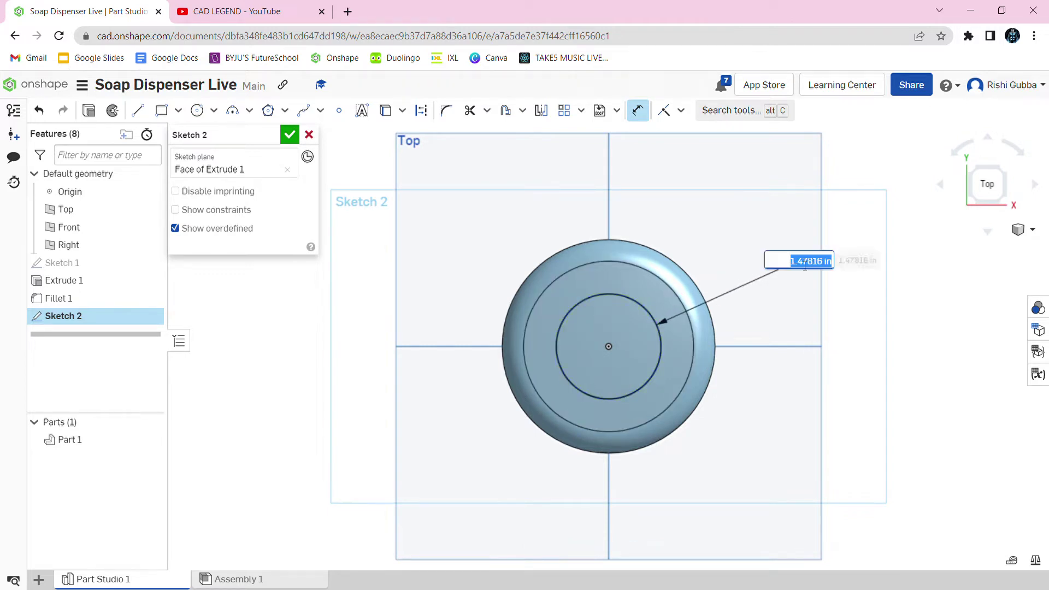
pyautogui.write('1')
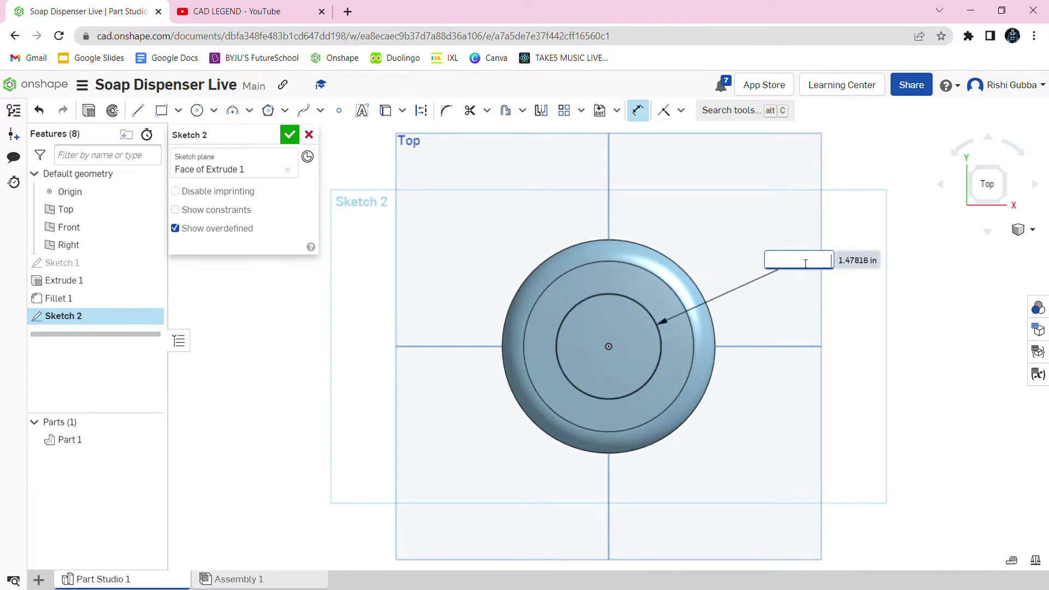
pyautogui.press('Return')
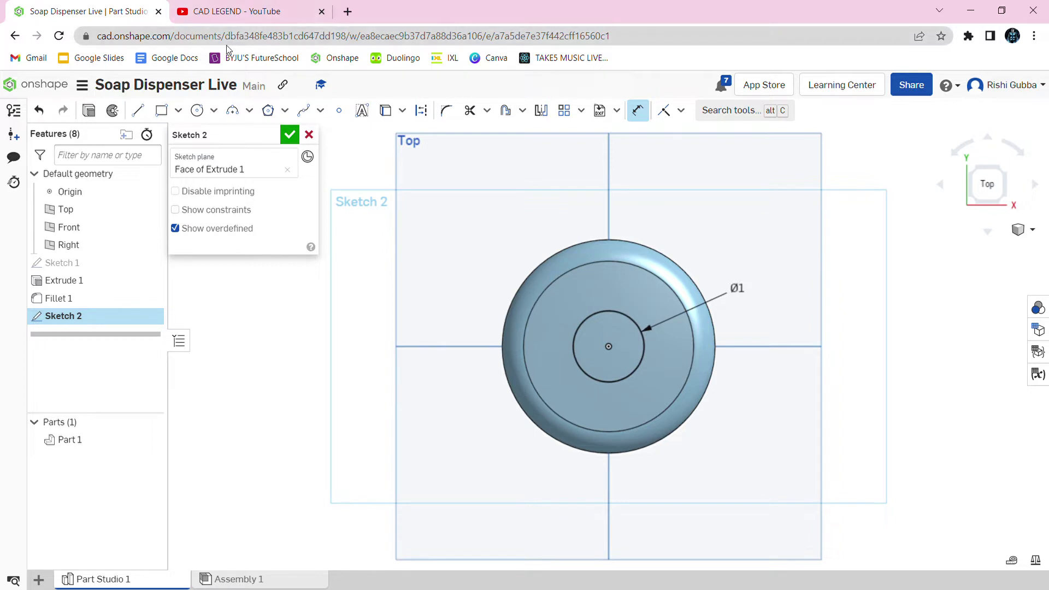
pyautogui.click(289, 135)
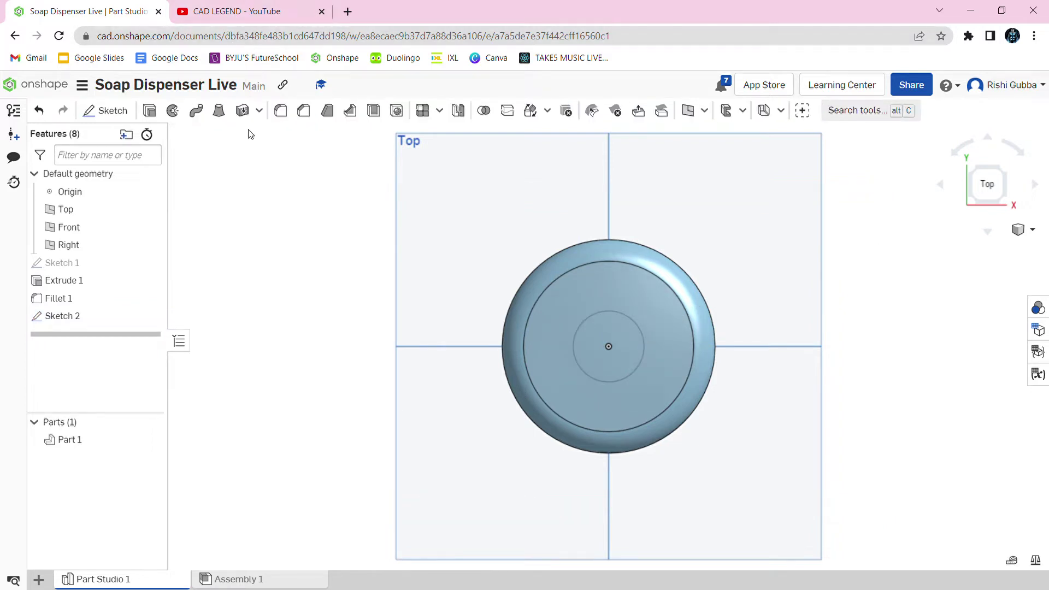
# - Extrude the Sketch 2 circle 1 in, adding it to the body as the neck
pyautogui.click(162, 115)
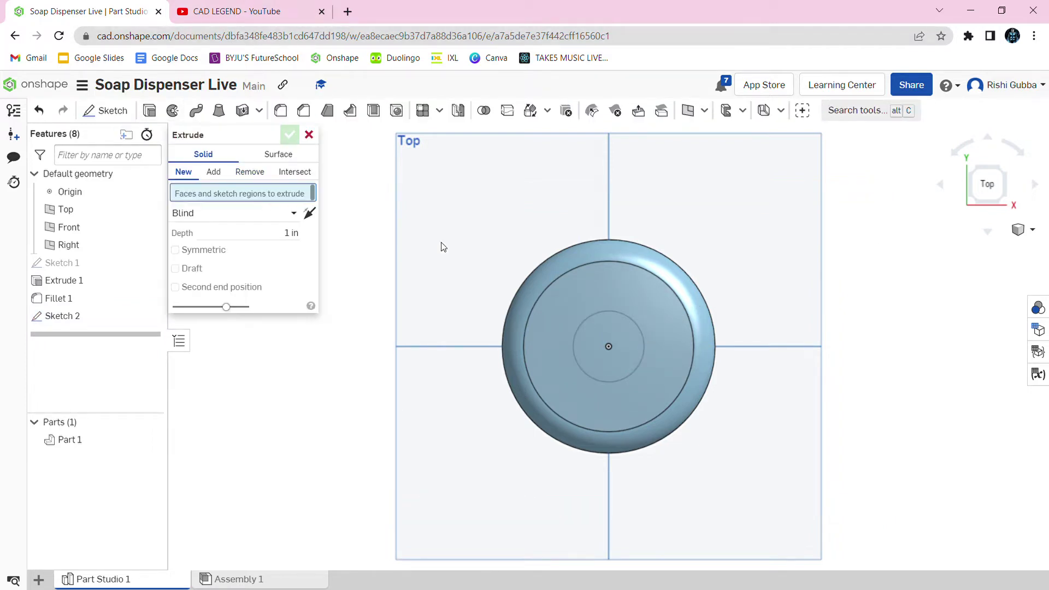
pyautogui.click(582, 336)
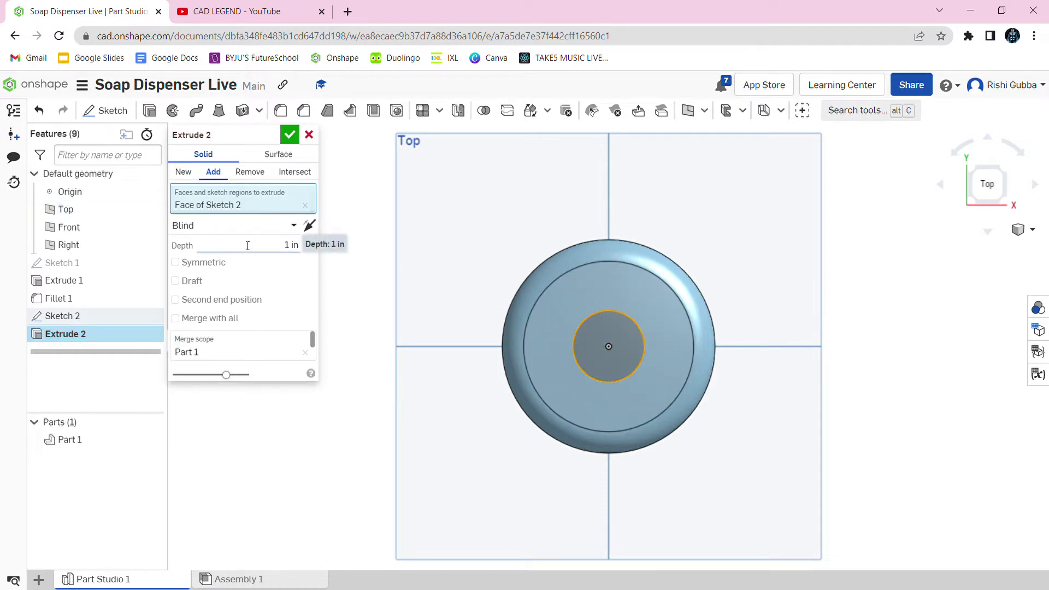
pyautogui.click(290, 136)
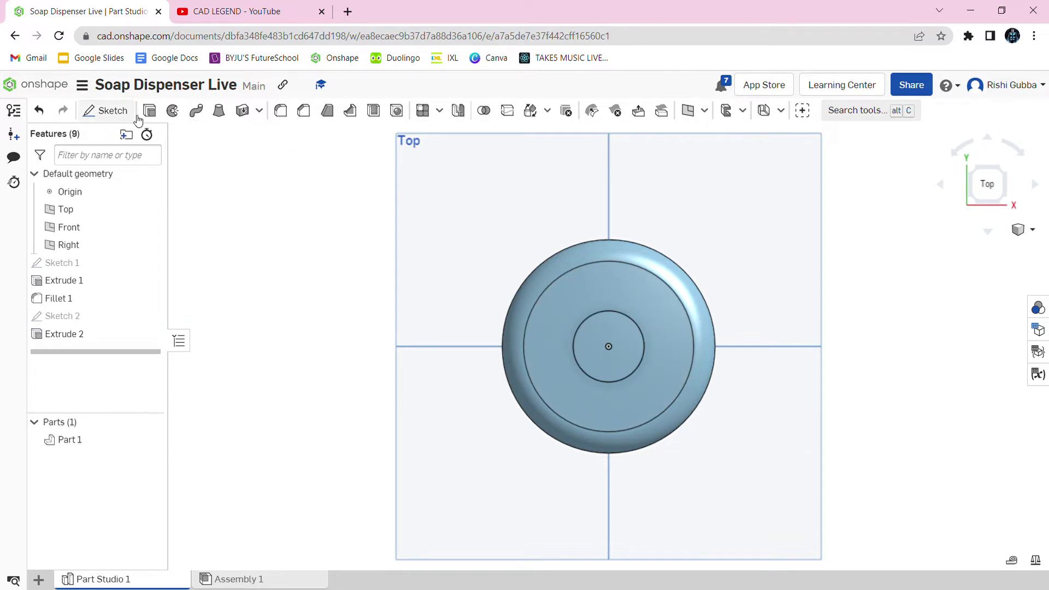
# - Round the neck's top face and lower edge with a 0.05 in fillet
pyautogui.click(281, 110)
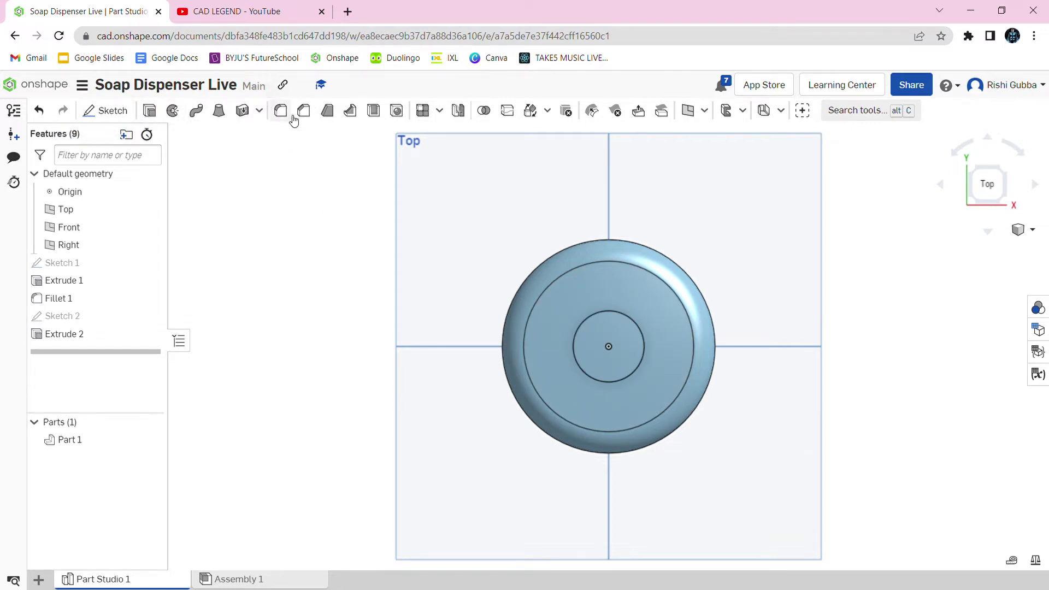
pyautogui.press('Up')
pyautogui.press('Up')
pyautogui.press('Up')
pyautogui.click(583, 287)
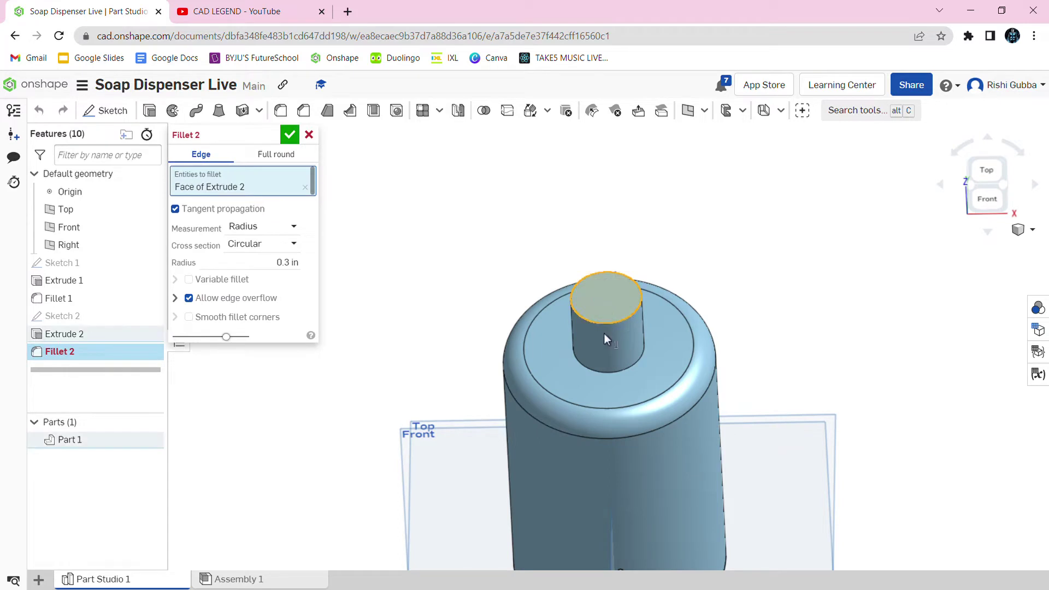
pyautogui.click(624, 376)
pyautogui.click(292, 281)
pyautogui.press('BackSpace')
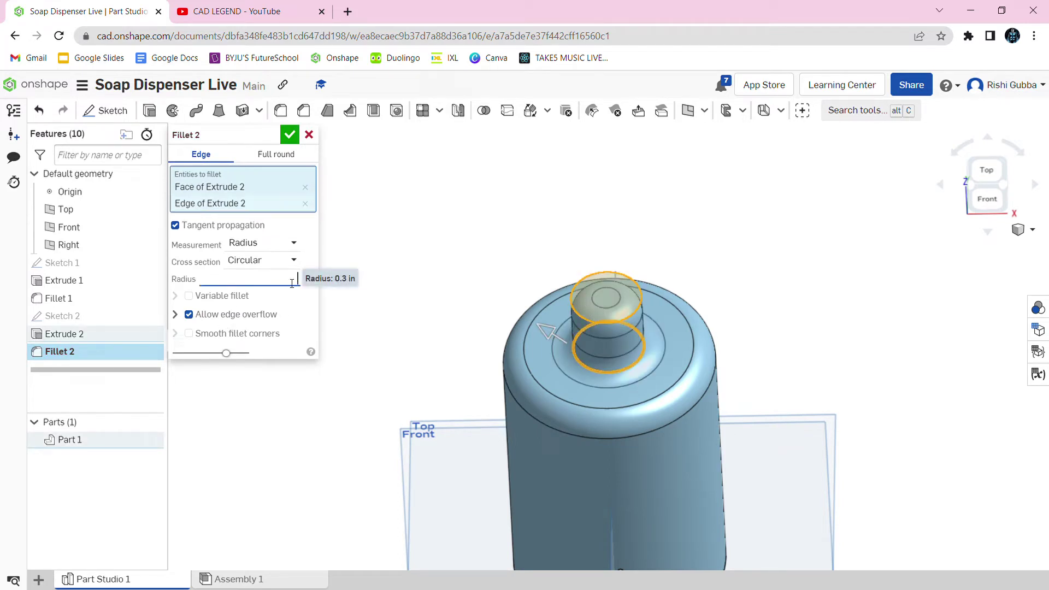
pyautogui.press('Return')
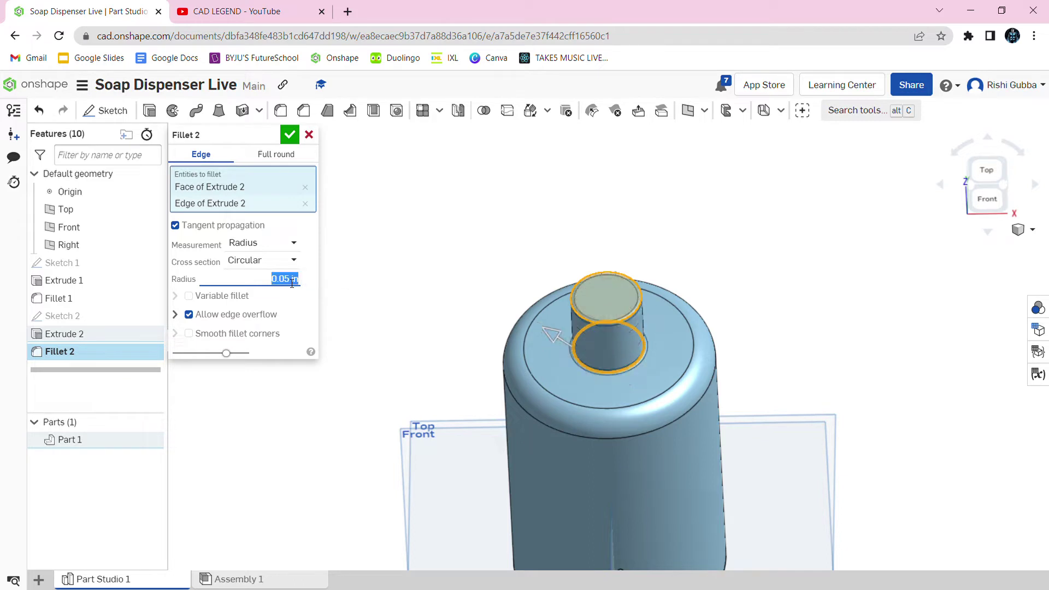
pyautogui.click(289, 134)
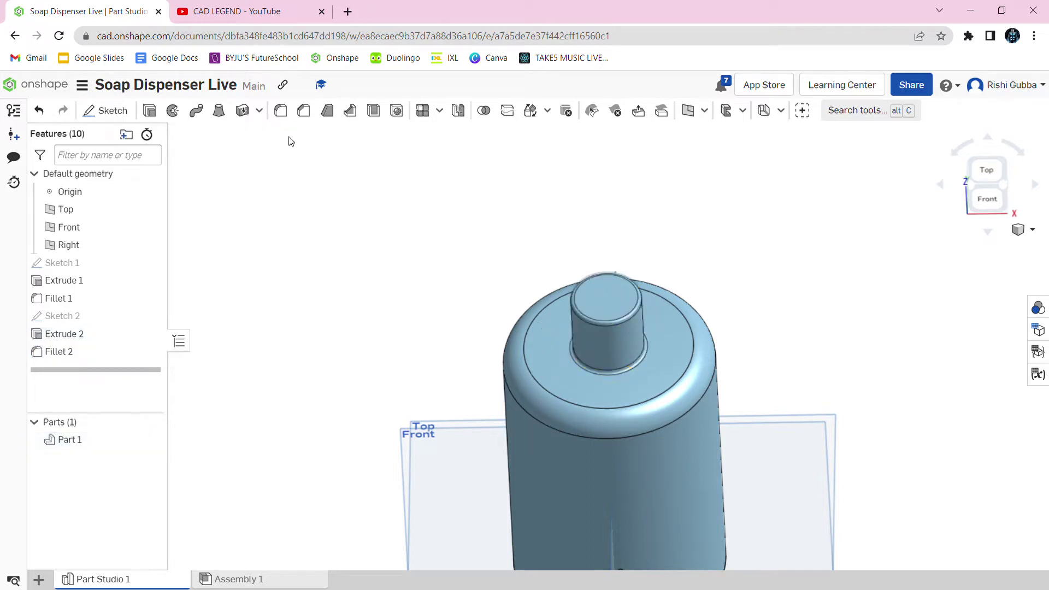
pyautogui.click(107, 110)
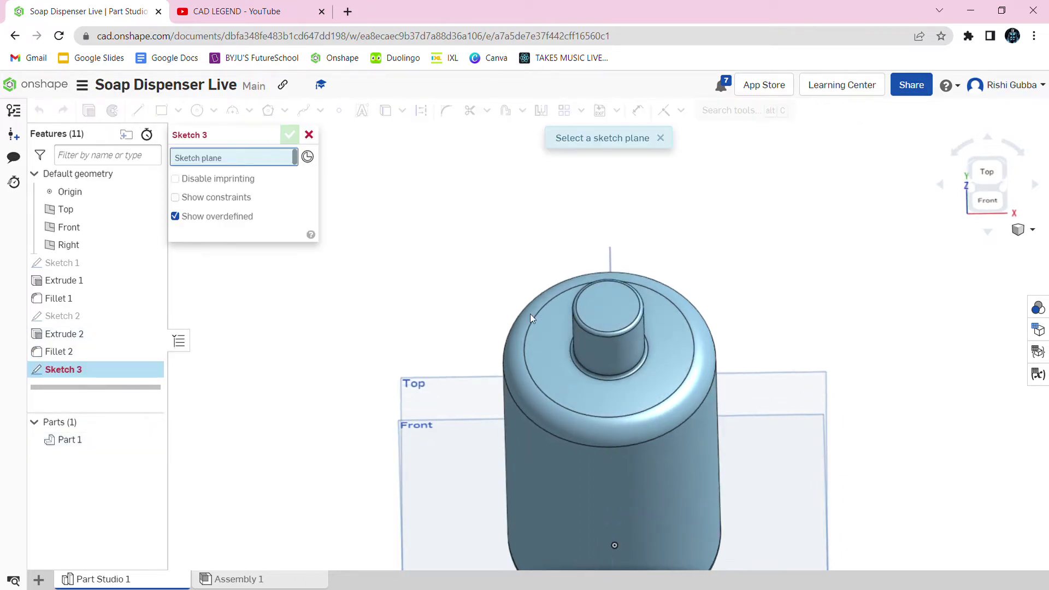
# - Sketch on the neck's top face in Top view and draw a circle centred on the boss
pyautogui.click(607, 308)
pyautogui.click(987, 174)
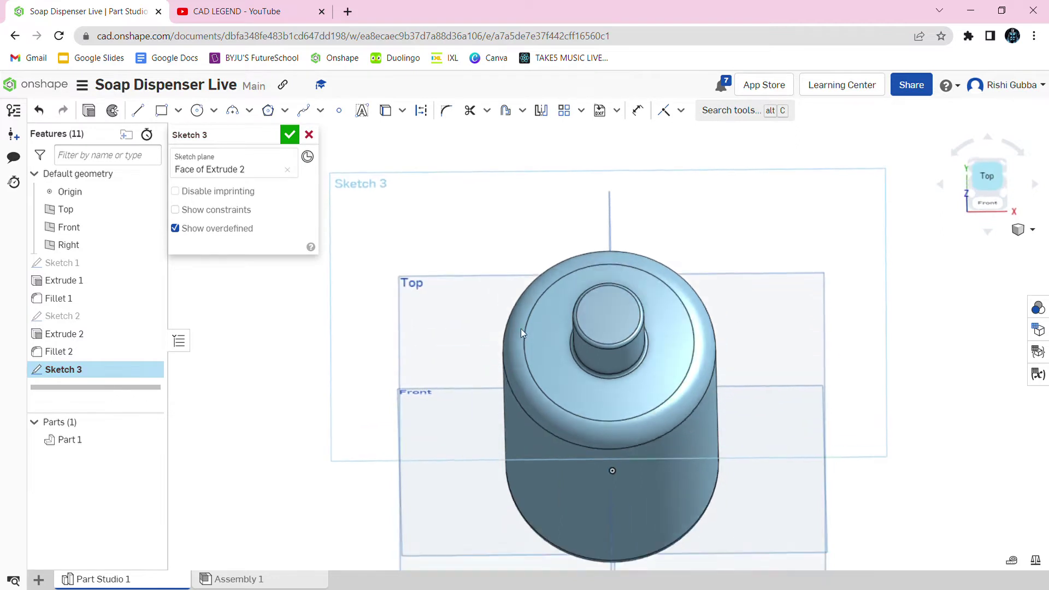
pyautogui.click(197, 111)
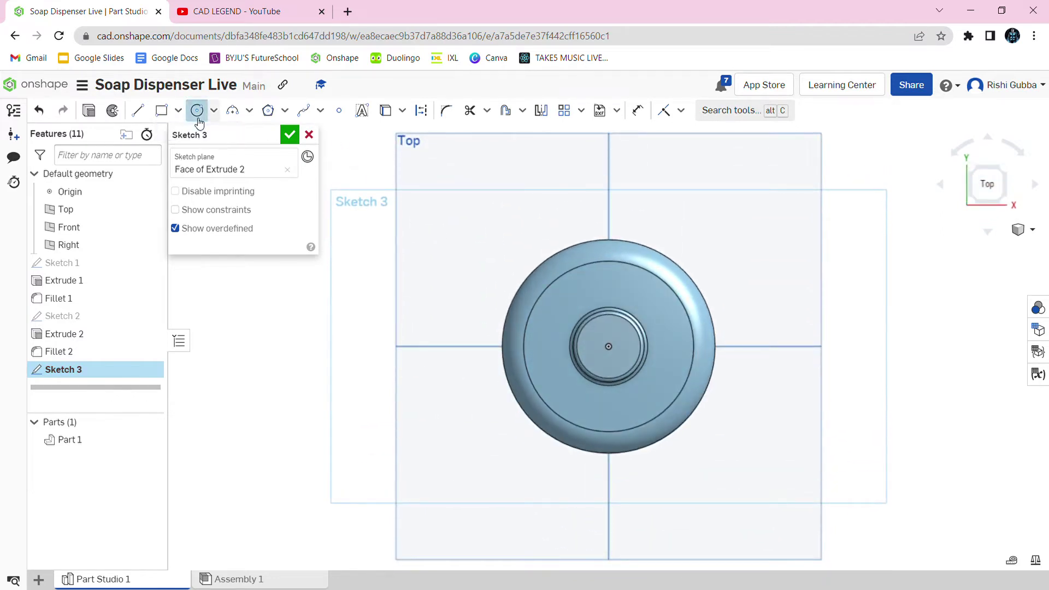
pyautogui.click(613, 353)
pyautogui.click(629, 356)
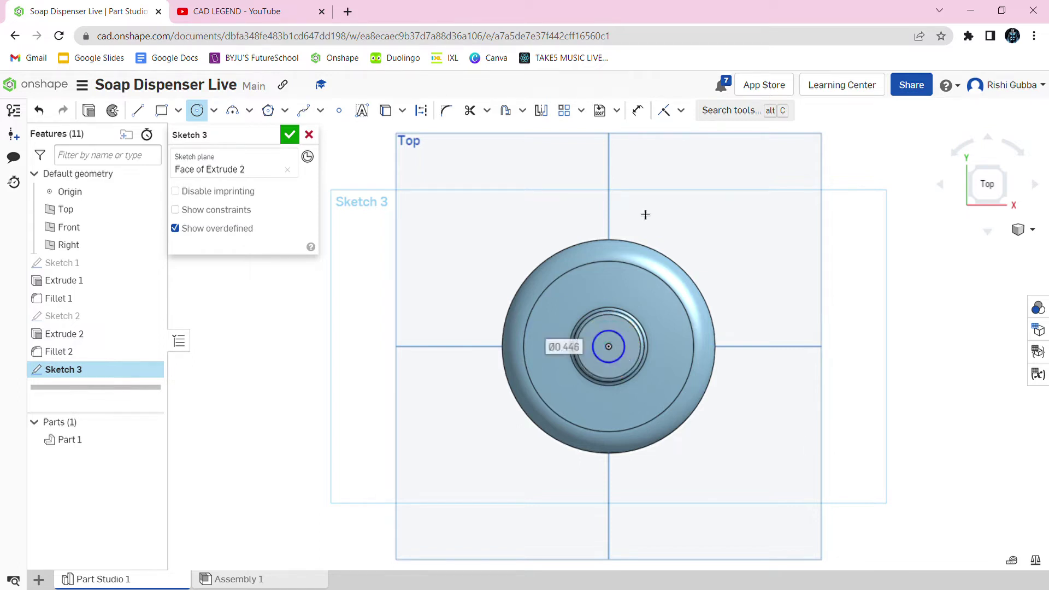
# - Dimension the circle's diameter to 0.3 in and finish the sketch
pyautogui.click(642, 115)
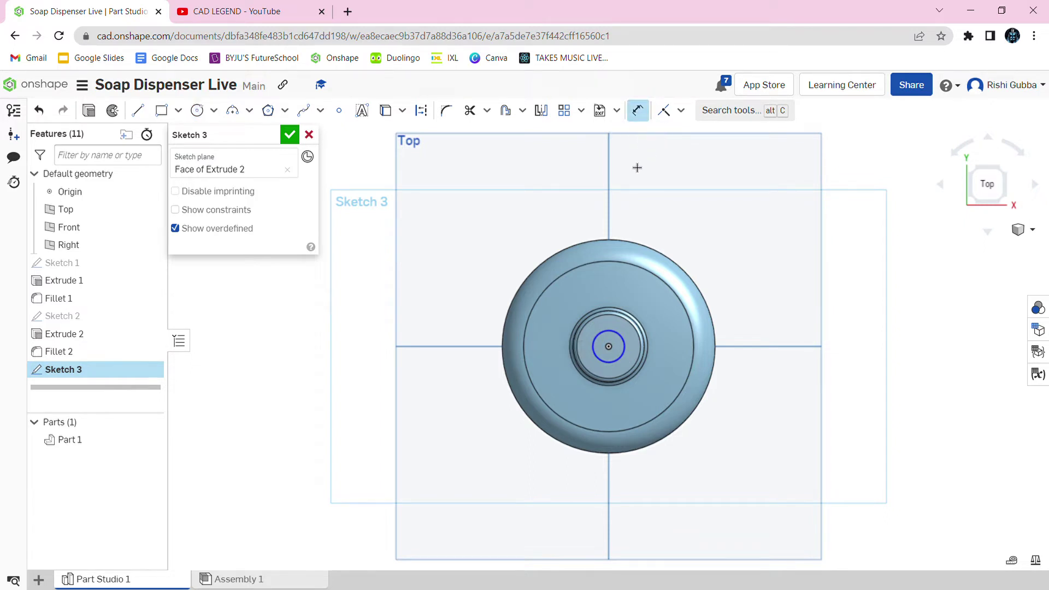
pyautogui.click(623, 360)
pyautogui.click(757, 263)
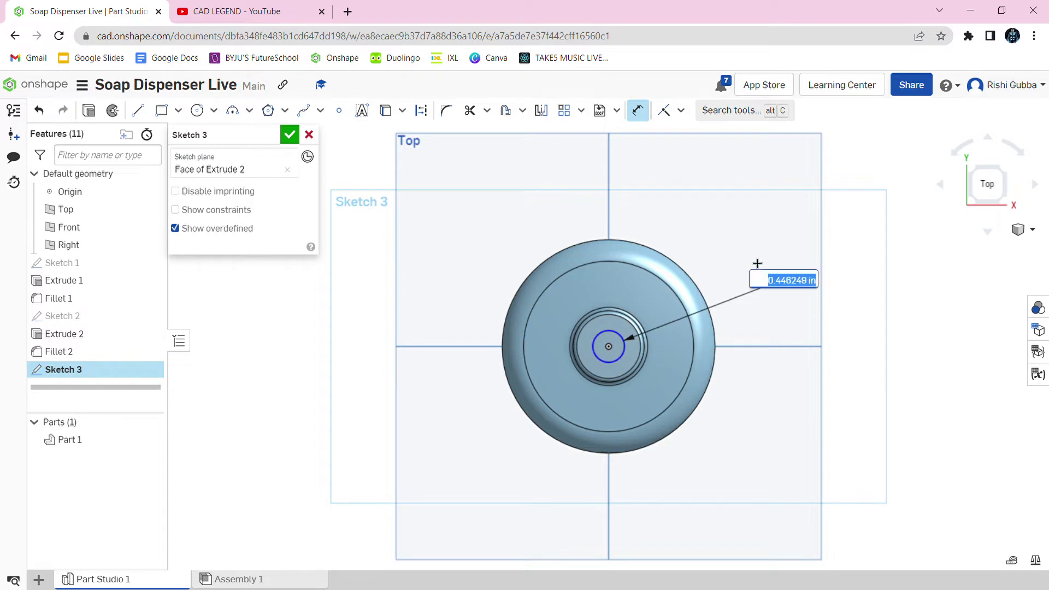
pyautogui.press('BackSpace')
pyautogui.write('.3')
pyautogui.press('Return')
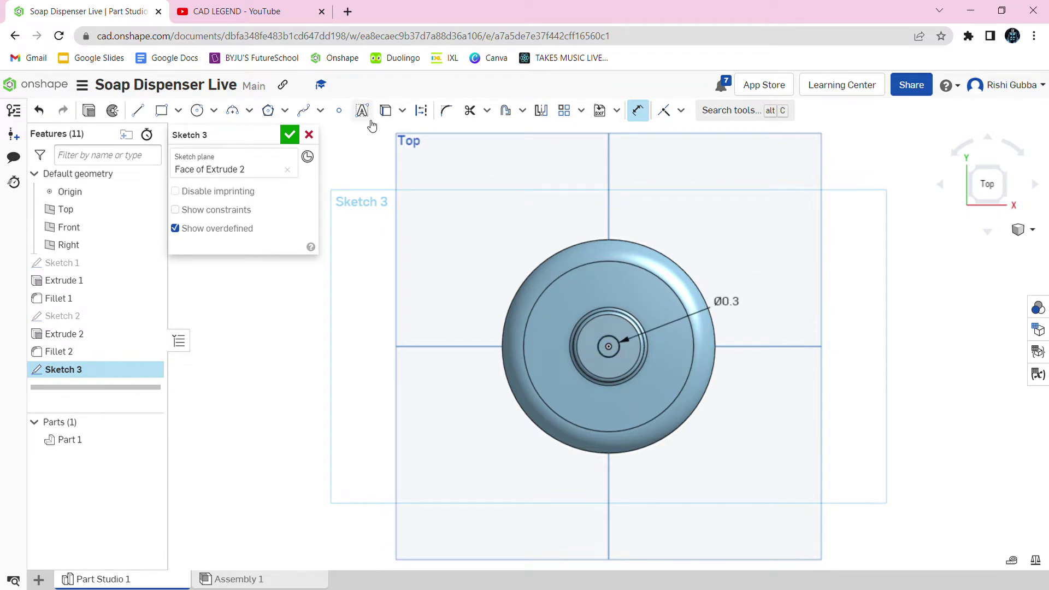
pyautogui.click(290, 134)
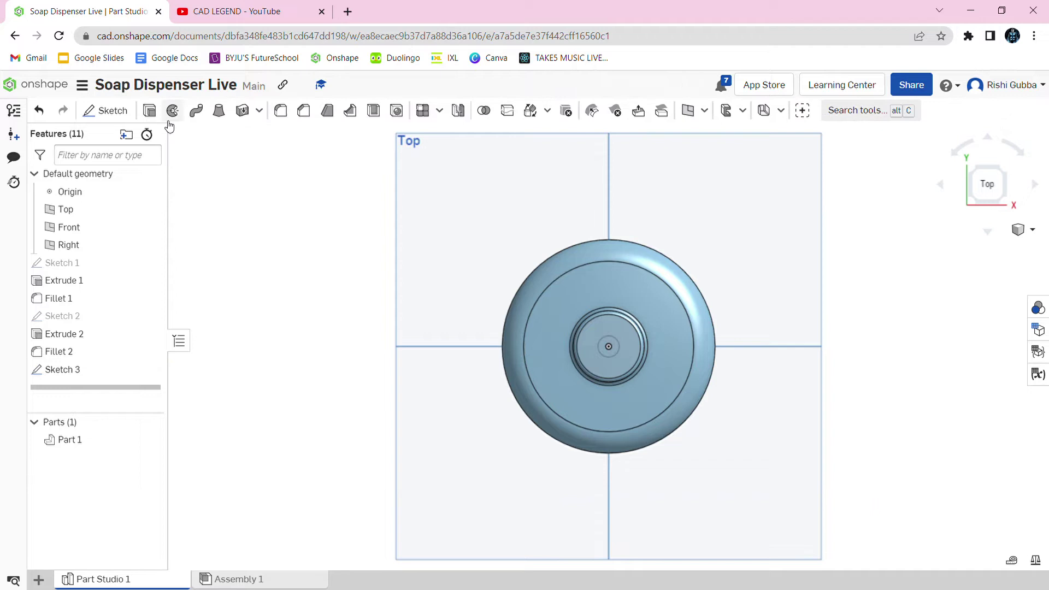
# - Extrude the 0.3 in centre circle 0.5 in as a stem joined to Part 1
pyautogui.click(150, 111)
pyautogui.click(613, 346)
pyautogui.click(304, 250)
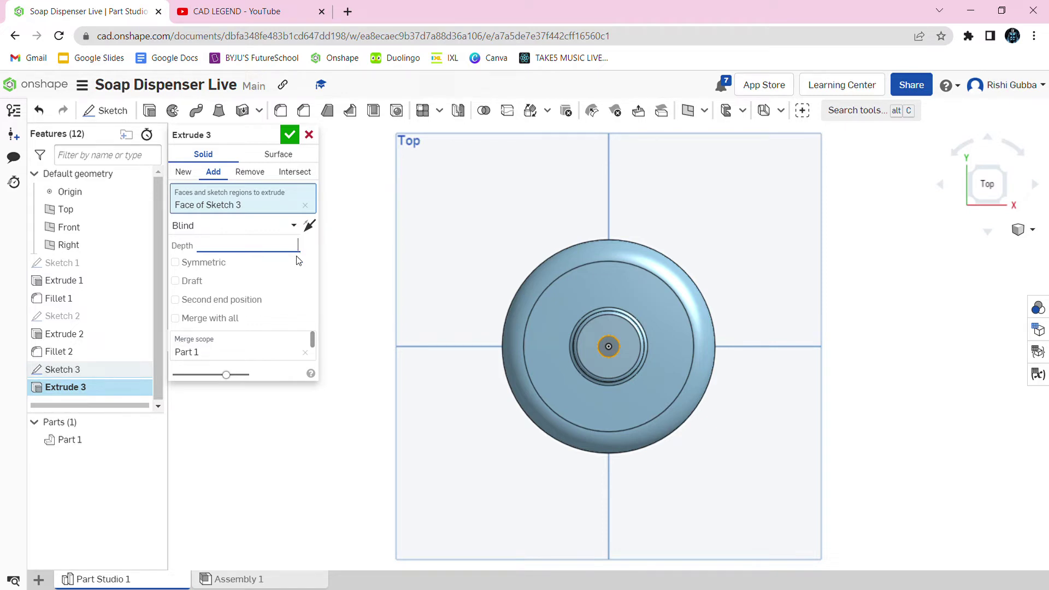
pyautogui.press('Return')
pyautogui.click(289, 135)
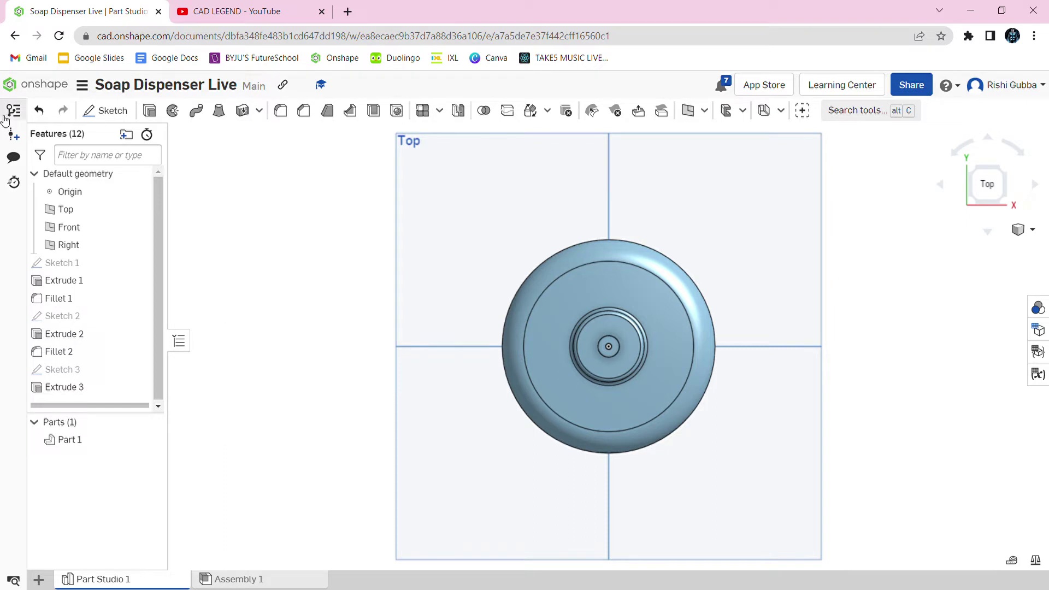
pyautogui.click(131, 112)
pyautogui.scroll(2, 612, 346)
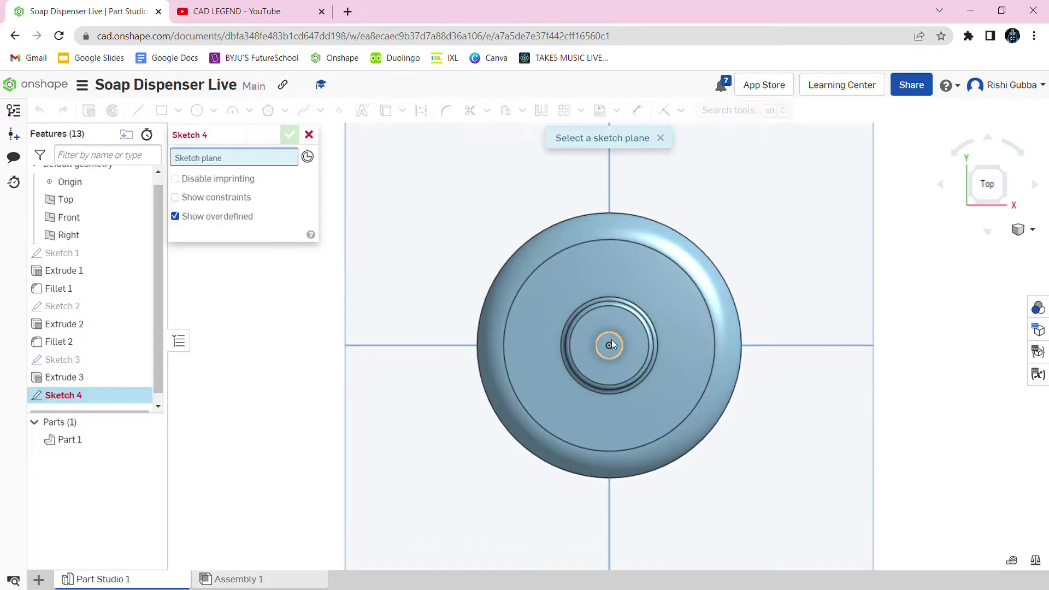
# - Sketch on the stem's top face and draw a circle centred on the model centre
pyautogui.click(612, 344)
pyautogui.click(197, 111)
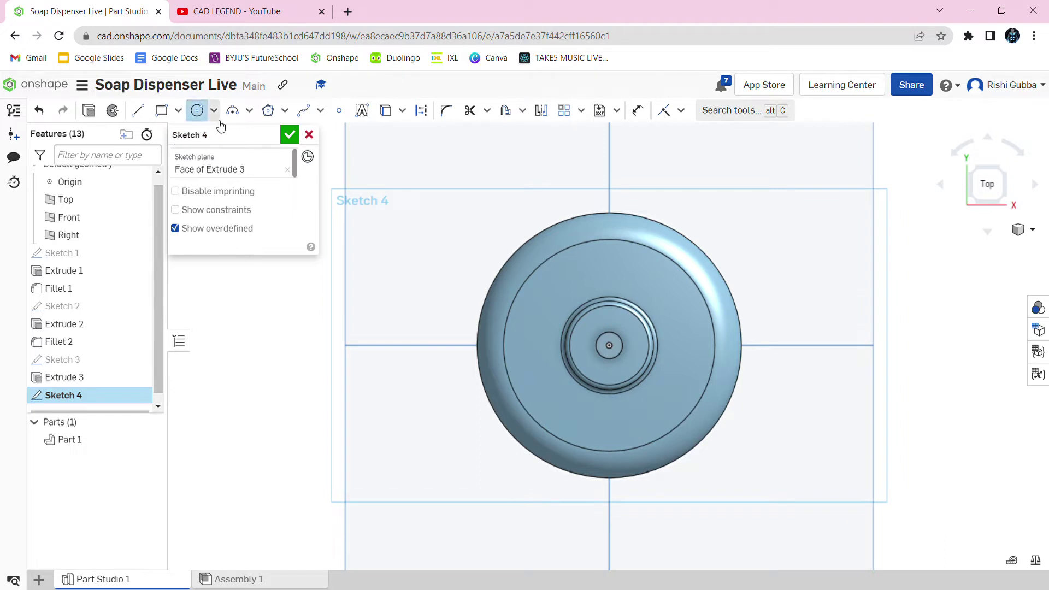
pyautogui.click(611, 348)
pyautogui.click(700, 347)
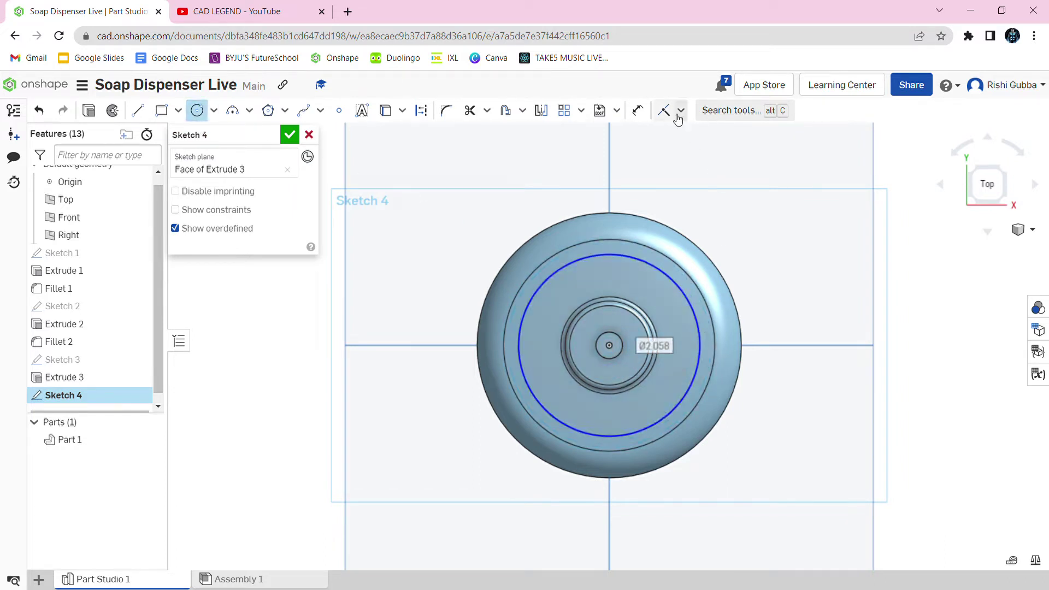
# - Dimension the circle's diameter to 0.8 in and finish the sketch
pyautogui.click(638, 109)
pyautogui.click(678, 285)
pyautogui.click(823, 239)
pyautogui.press('BackSpace')
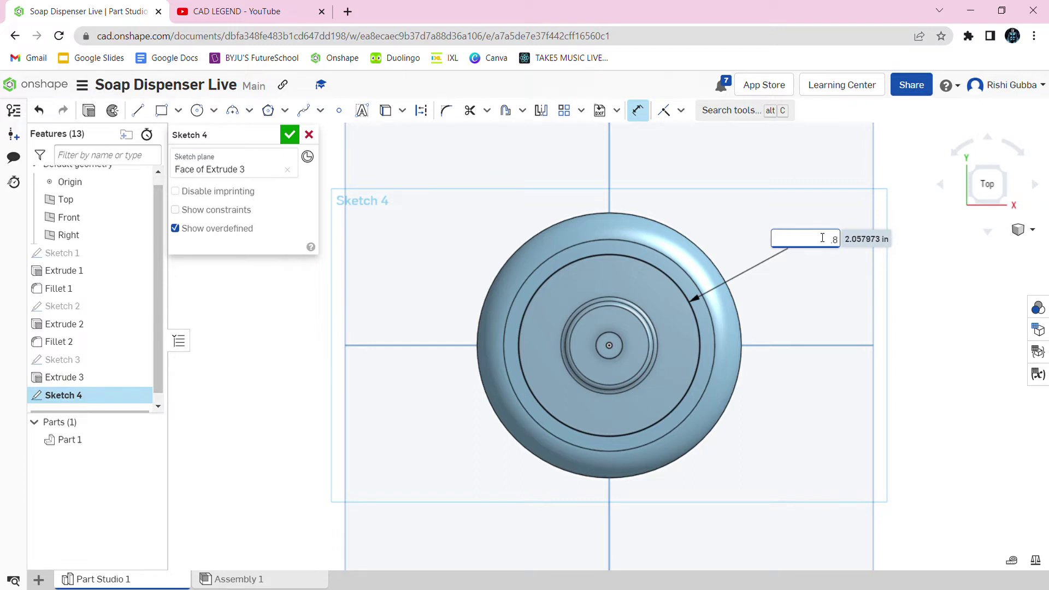
pyautogui.press('Return')
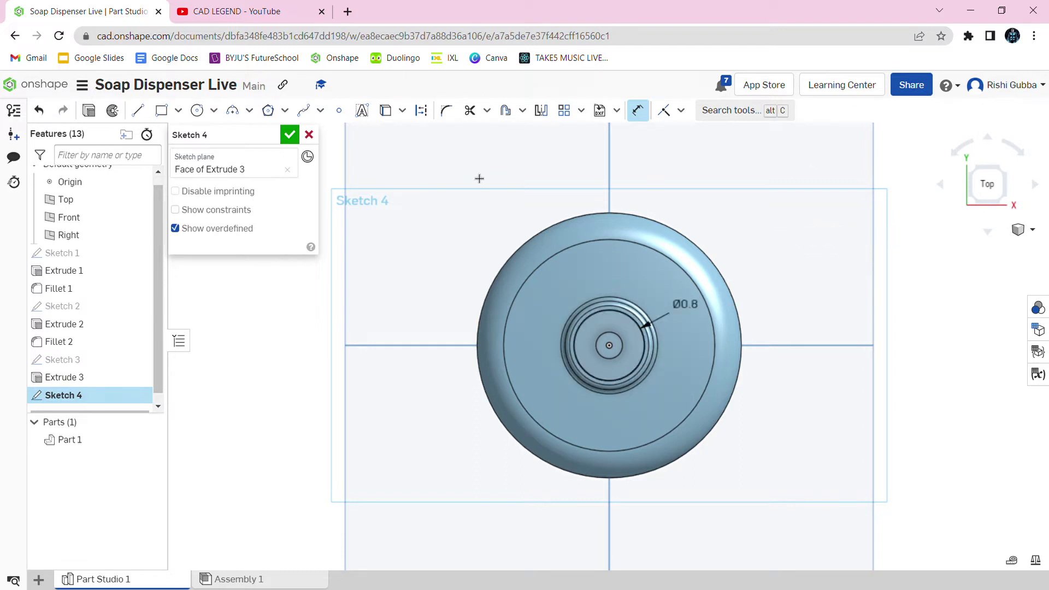
pyautogui.click(290, 136)
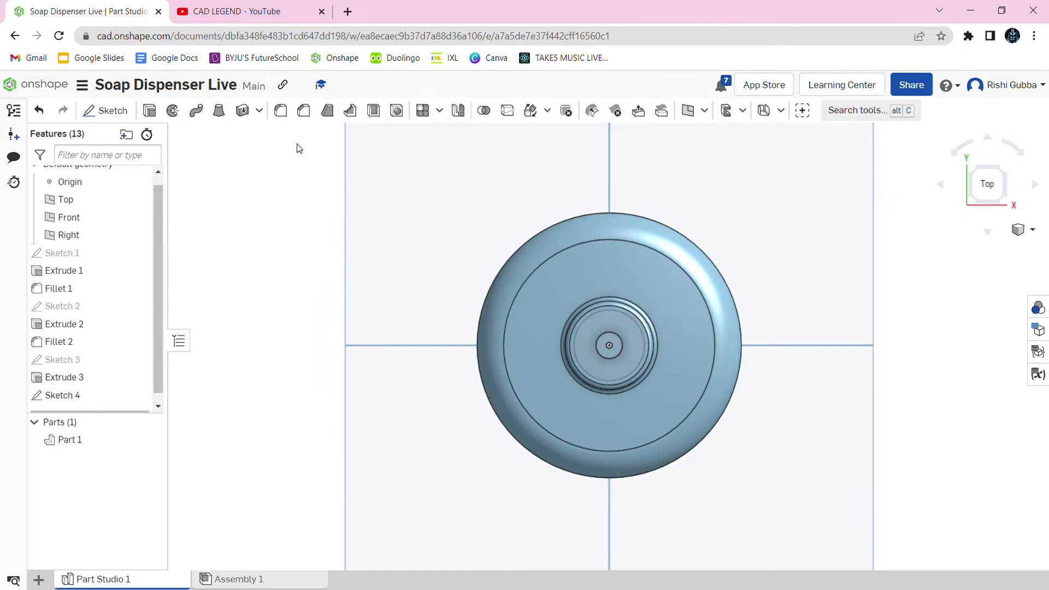
# - Extrude both Sketch 4 regions 0.1 in with Add, forming a cap disc on the stem
pyautogui.hotkey('shift', 'e')
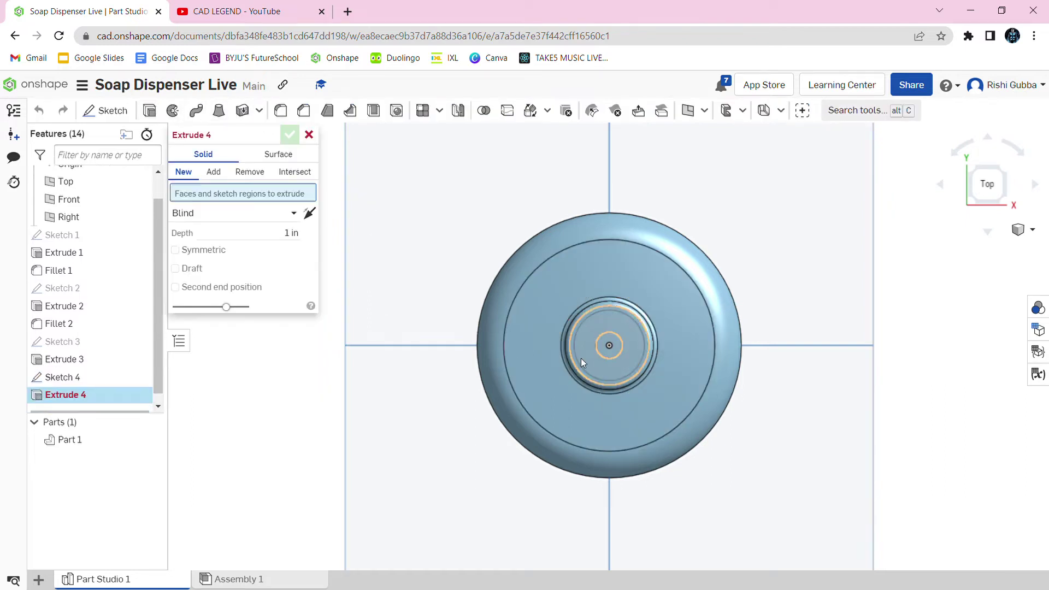
pyautogui.click(588, 352)
pyautogui.moveTo(625, 290); pyautogui.dragTo(436, 239, button='right')
pyautogui.click(306, 205)
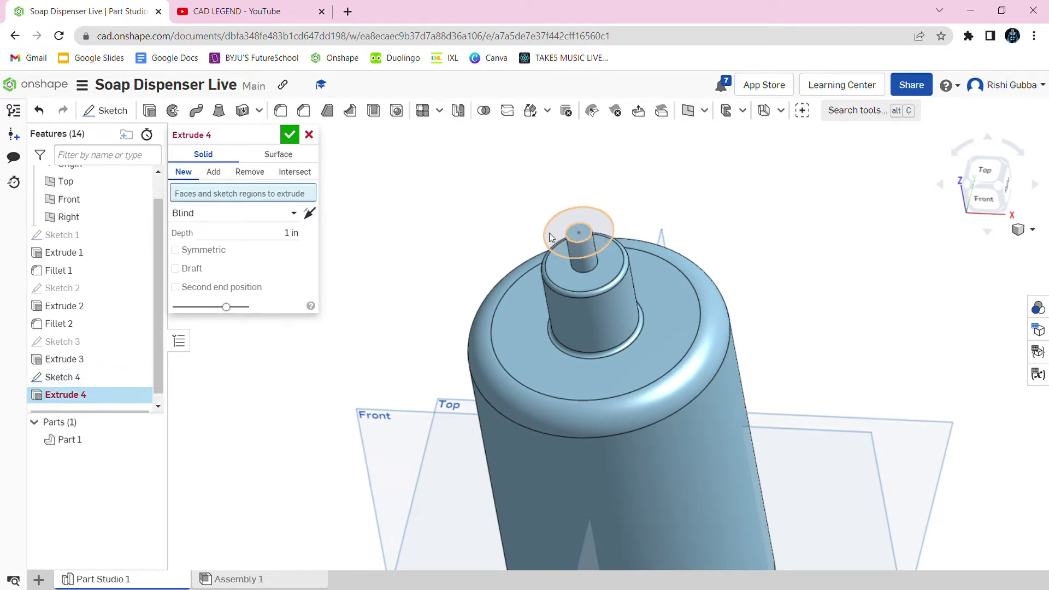
pyautogui.click(580, 231)
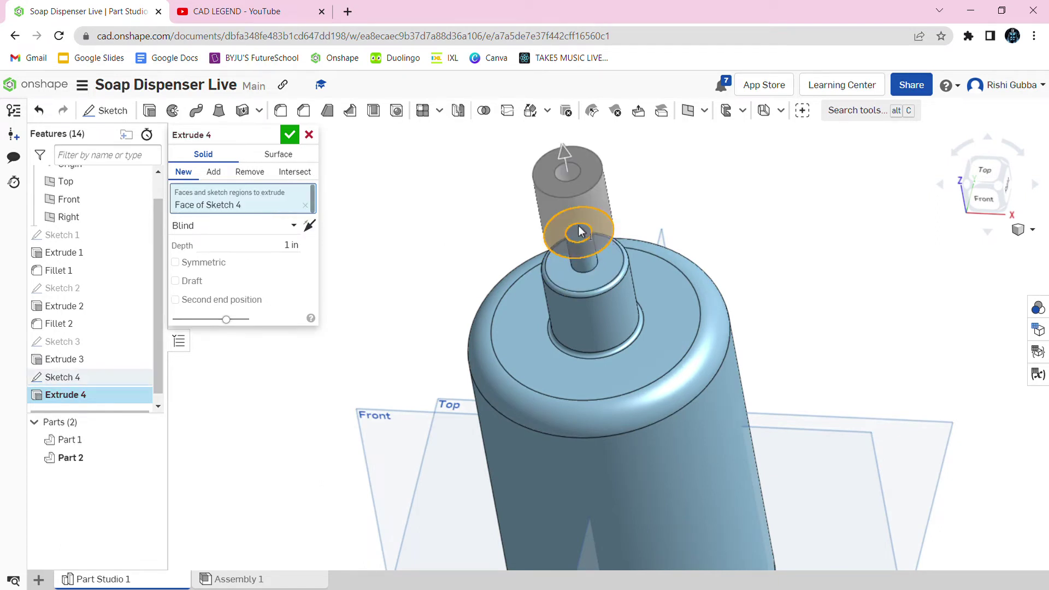
pyautogui.click(581, 234)
pyautogui.moveTo(578, 227); pyautogui.dragTo(627, 206, button='right')
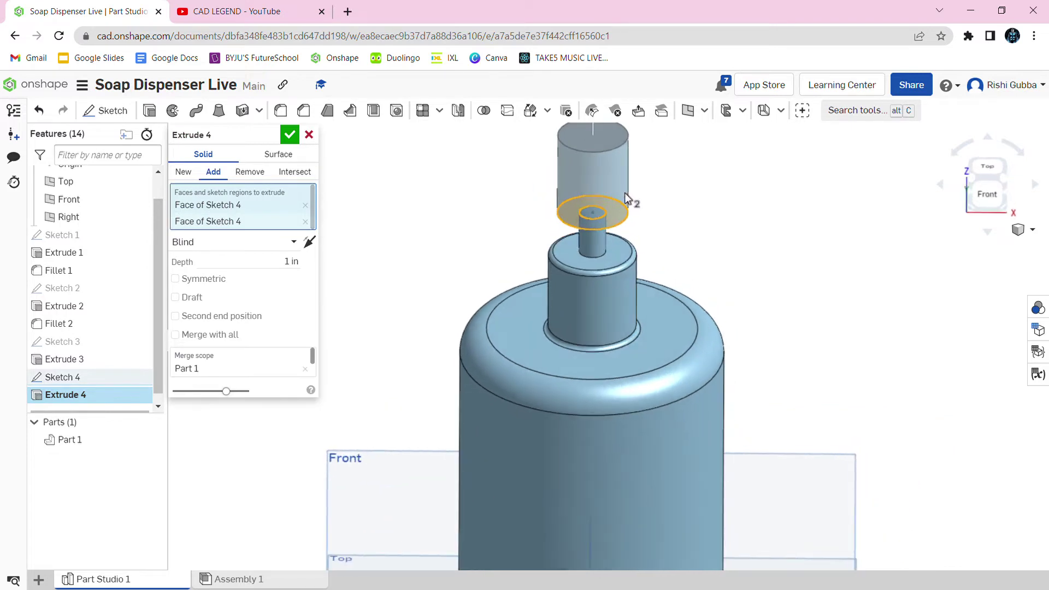
pyautogui.click(279, 261)
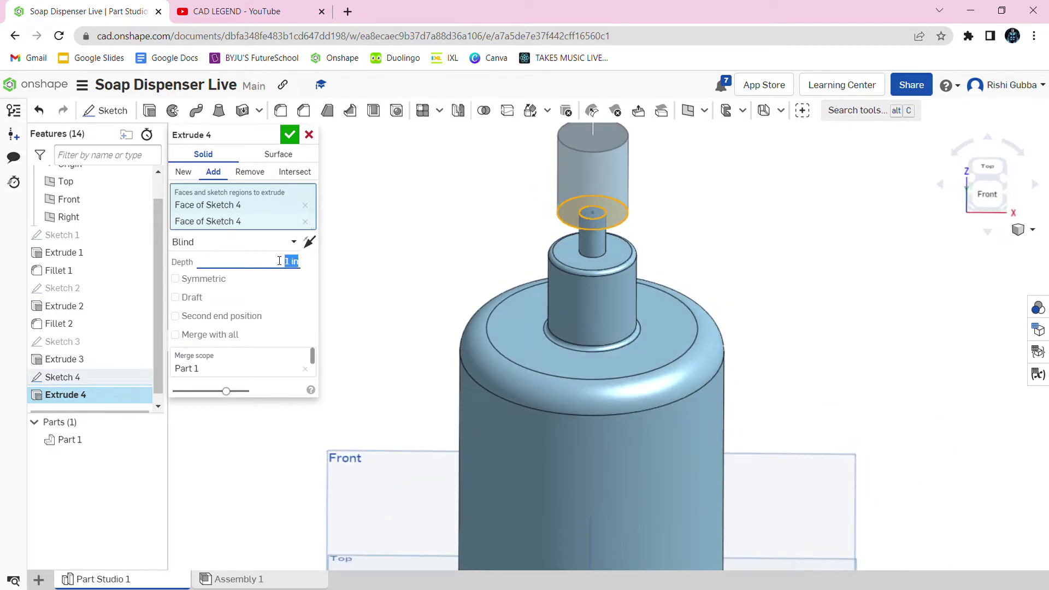
pyautogui.write('0.1')
pyautogui.press('Return')
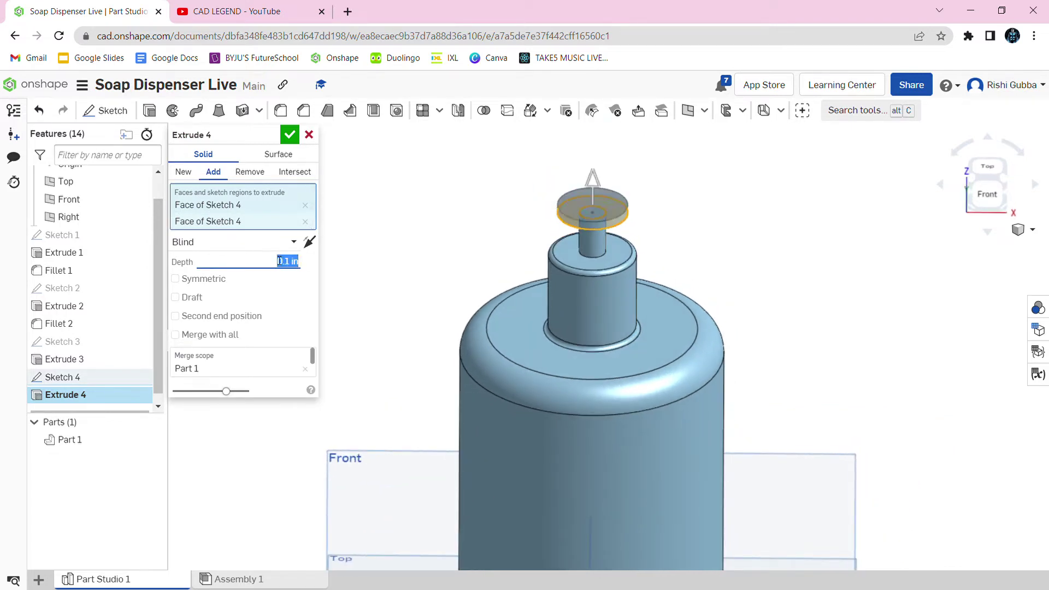
pyautogui.press('Return')
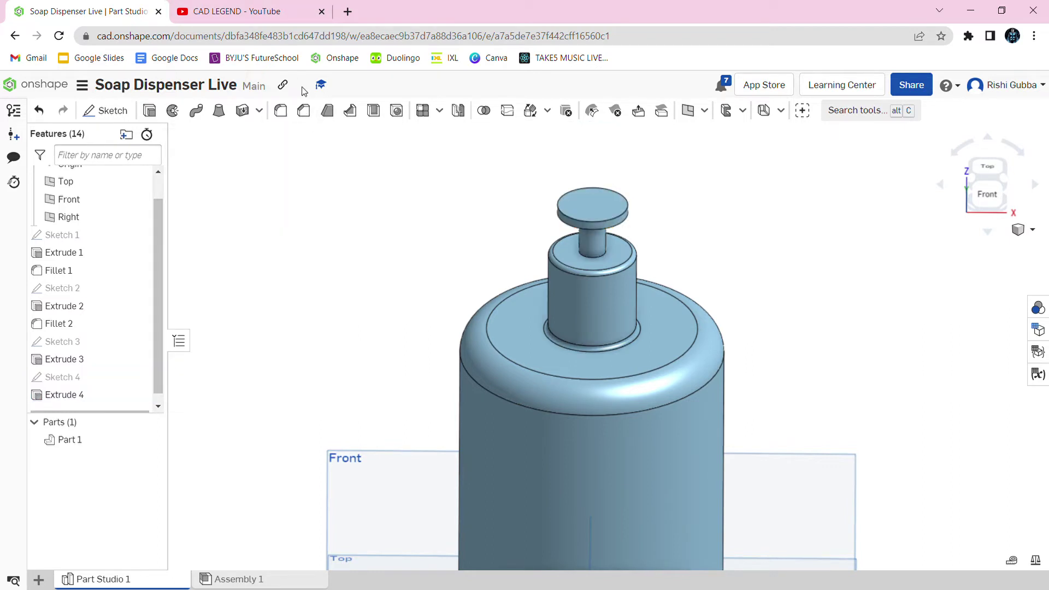
pyautogui.click(280, 111)
# - Fillet the cap face, stem base edge and cap lower edge at 0.05 in, then begin a plane
pyautogui.click(605, 207)
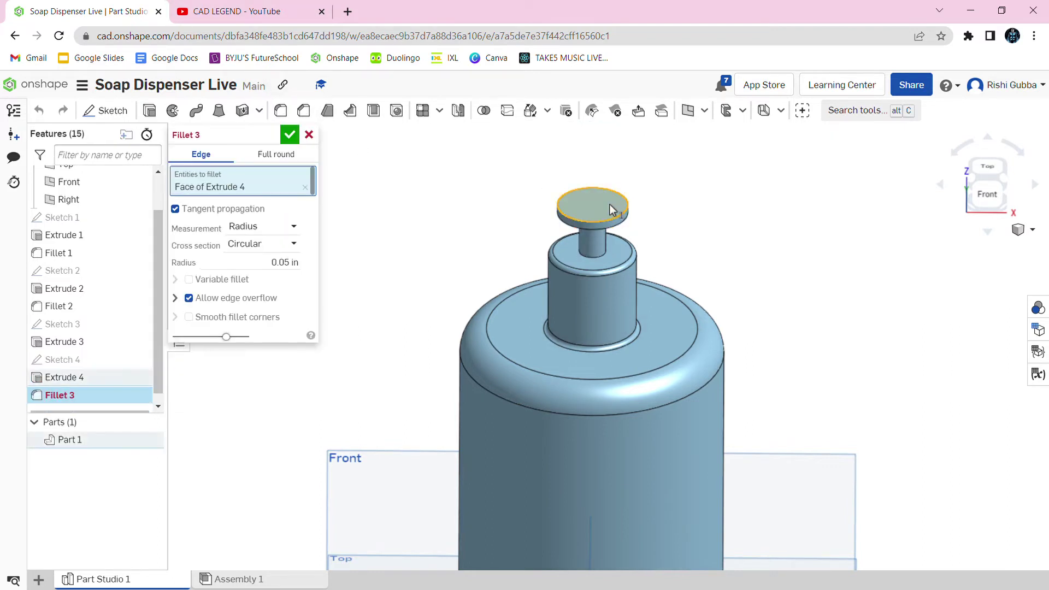
pyautogui.click(603, 251)
pyautogui.moveTo(605, 231); pyautogui.dragTo(595, 196, button='right')
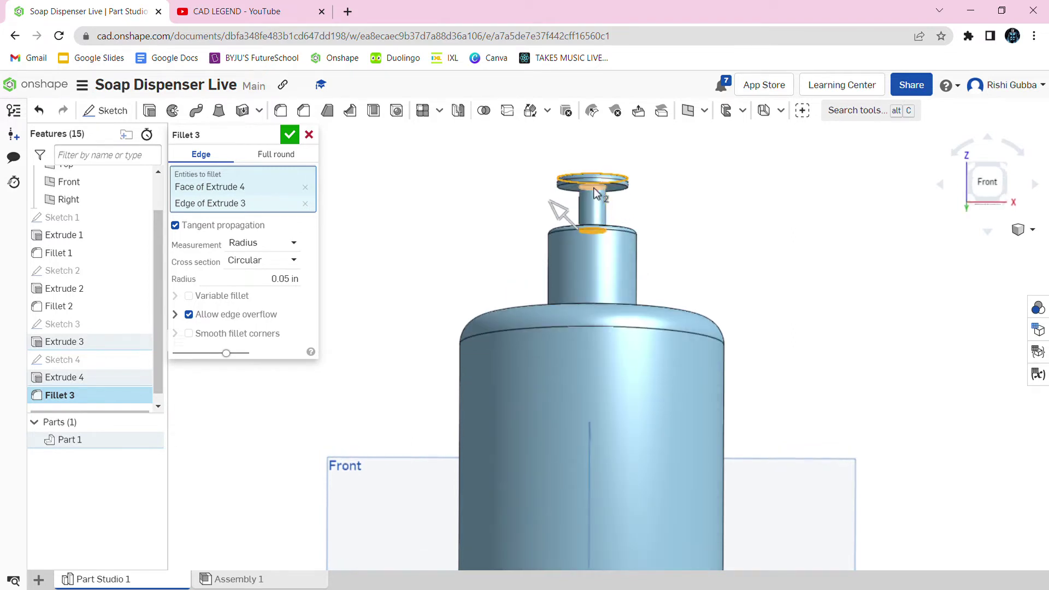
pyautogui.click(594, 188)
pyautogui.moveTo(698, 236); pyautogui.dragTo(684, 265, button='right')
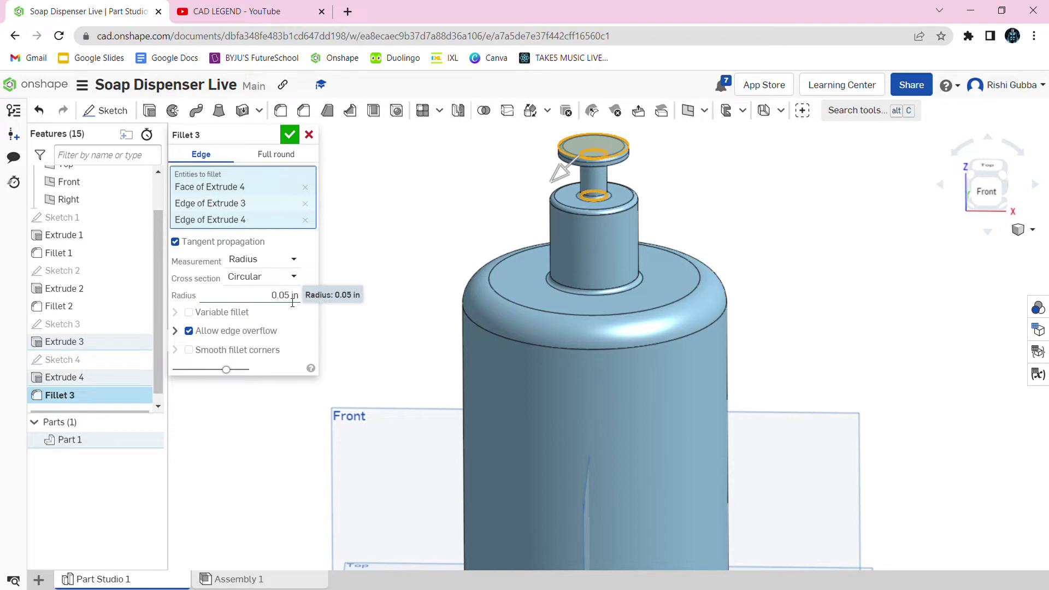
pyautogui.click(290, 134)
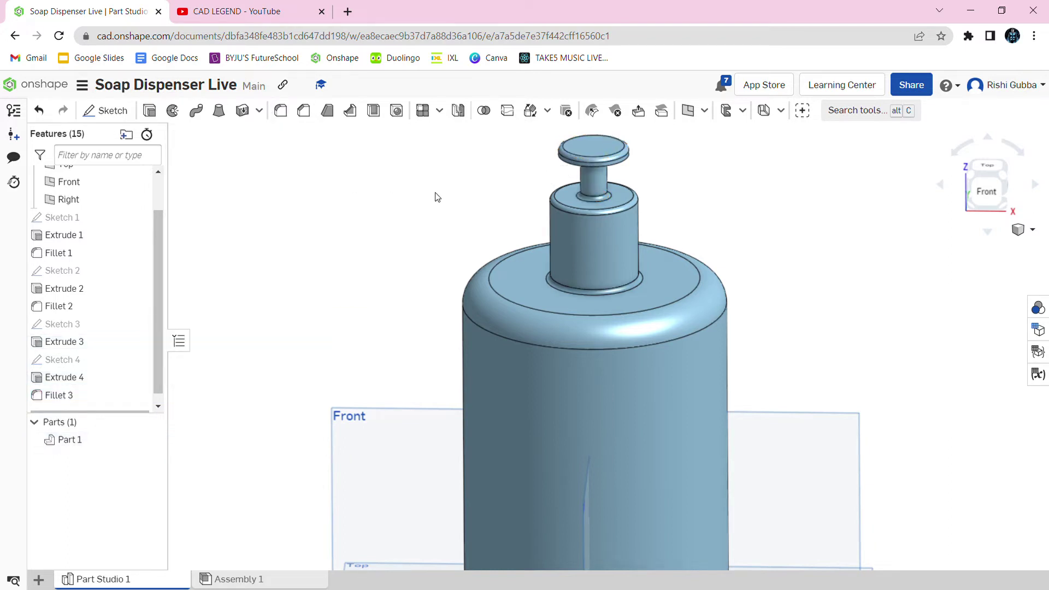
pyautogui.moveTo(470, 192); pyautogui.dragTo(485, 261, button='middle')
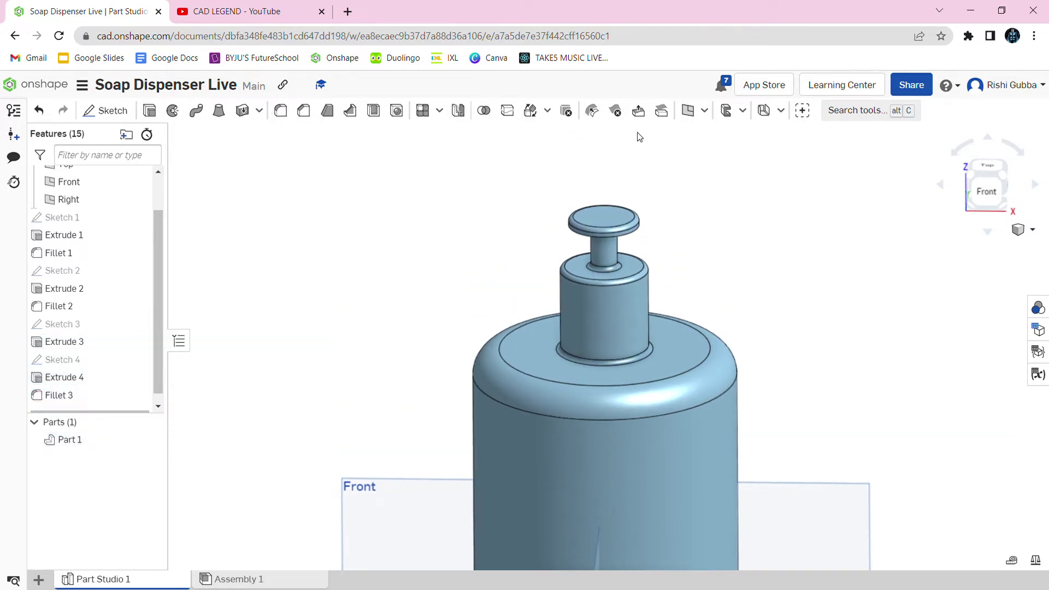
pyautogui.click(688, 110)
# - Create Plane 1 offset 0.15 in from the Front plane
pyautogui.scroll(-2, 765, 240)
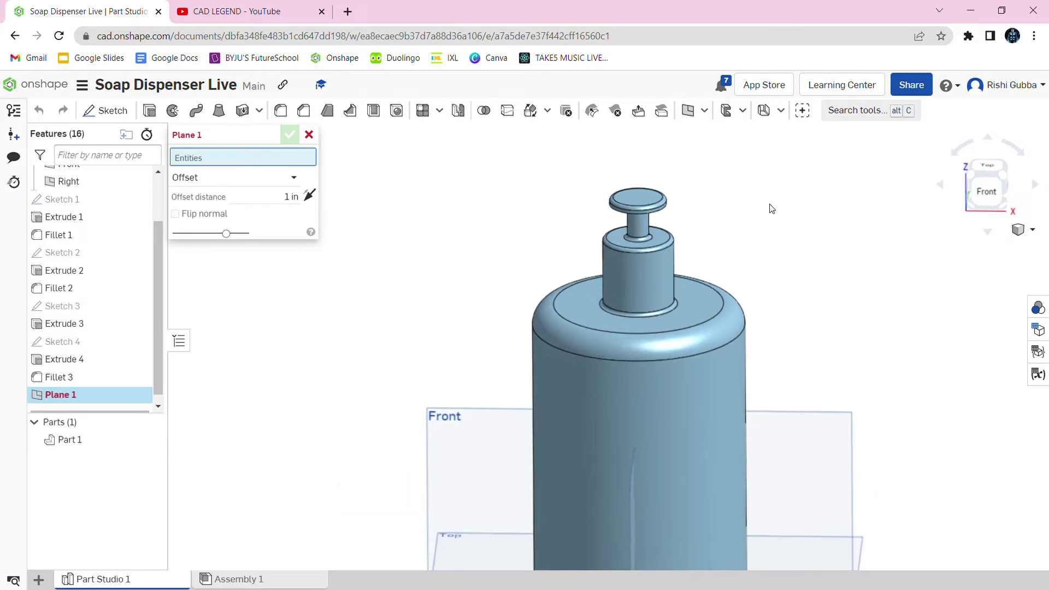
pyautogui.click(437, 374)
pyautogui.click(266, 210)
pyautogui.press('BackSpace')
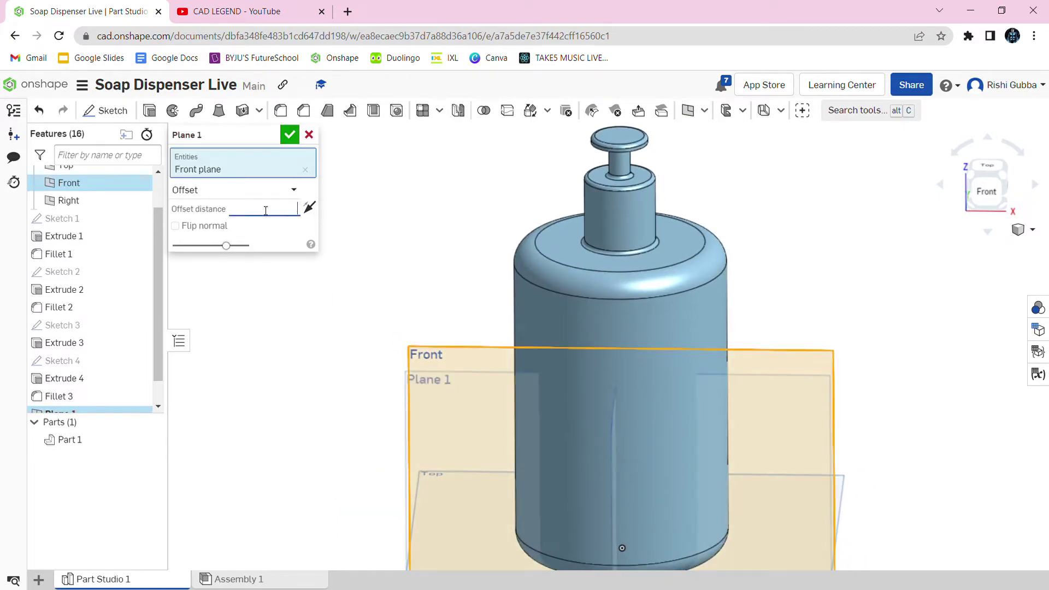
pyautogui.press('Return')
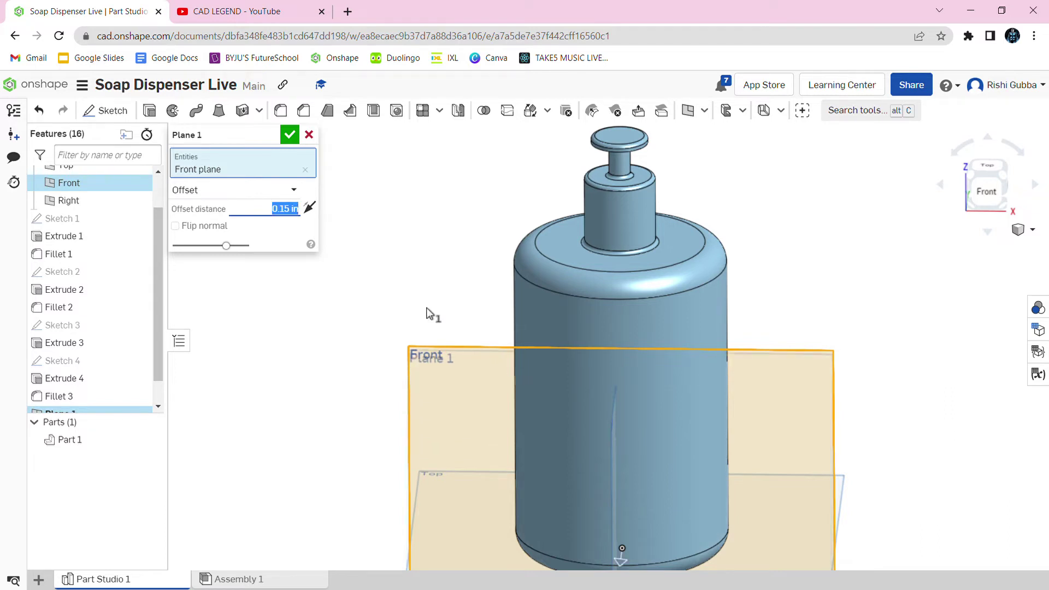
pyautogui.scroll(-2, 431, 314)
pyautogui.click(289, 133)
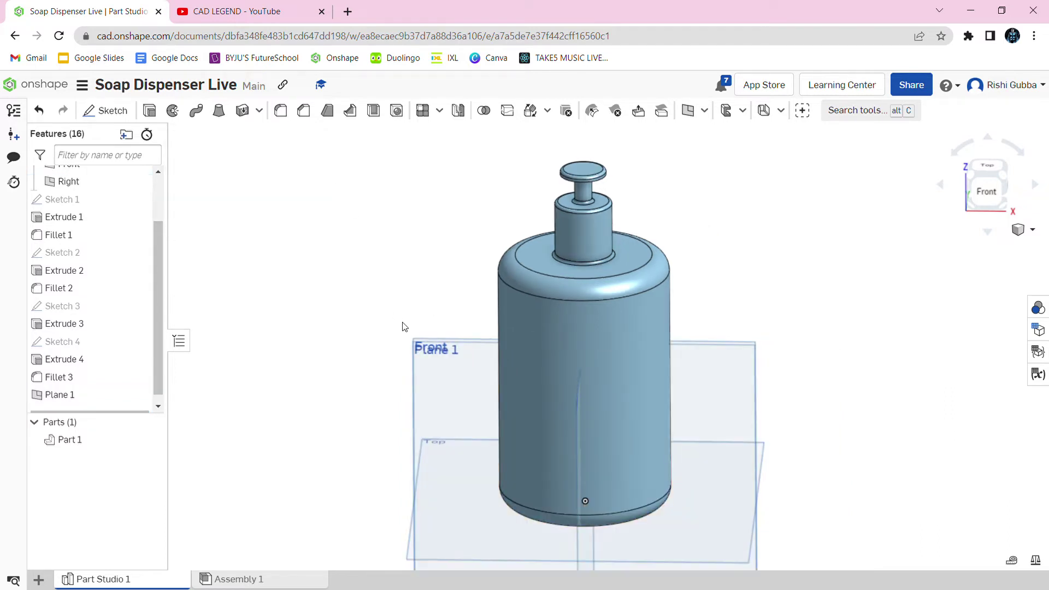
# - Orbit and use the top view to inspect Plane 1 through the bottle
pyautogui.moveTo(420, 339); pyautogui.dragTo(426, 363, button='right')
pyautogui.click(426, 364)
pyautogui.moveTo(519, 240)
pyautogui.mouseDown(button='right')
pyautogui.moveTo(492, 213)
pyautogui.moveTo(513, 258)
pyautogui.mouseUp(button='right')
pyautogui.moveTo(428, 390); pyautogui.dragTo(869, 333, button='right')
pyautogui.click(860, 274)
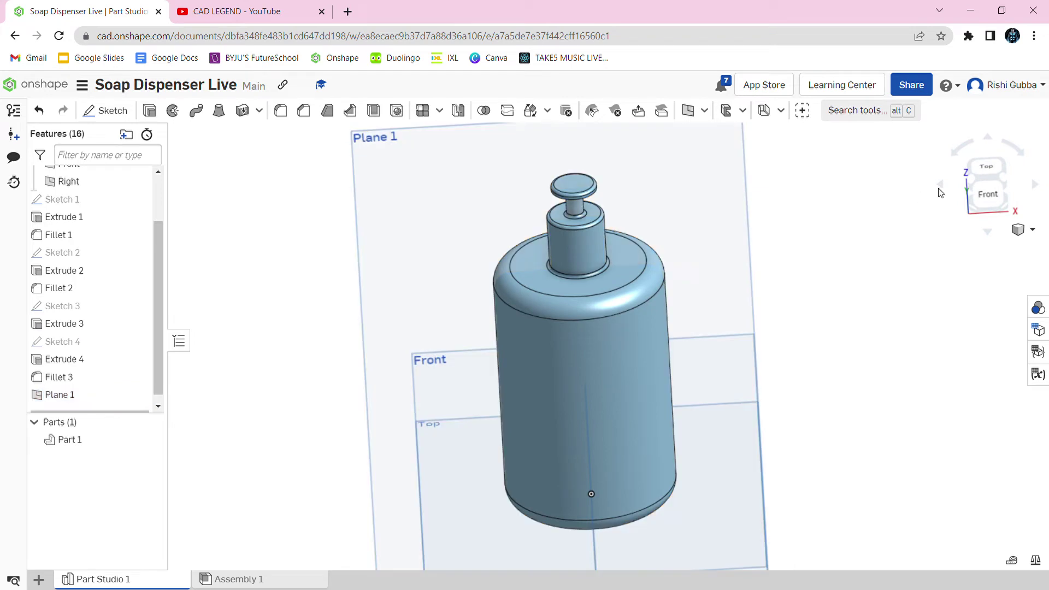
pyautogui.click(986, 167)
pyautogui.moveTo(896, 359); pyautogui.dragTo(888, 276, button='right')
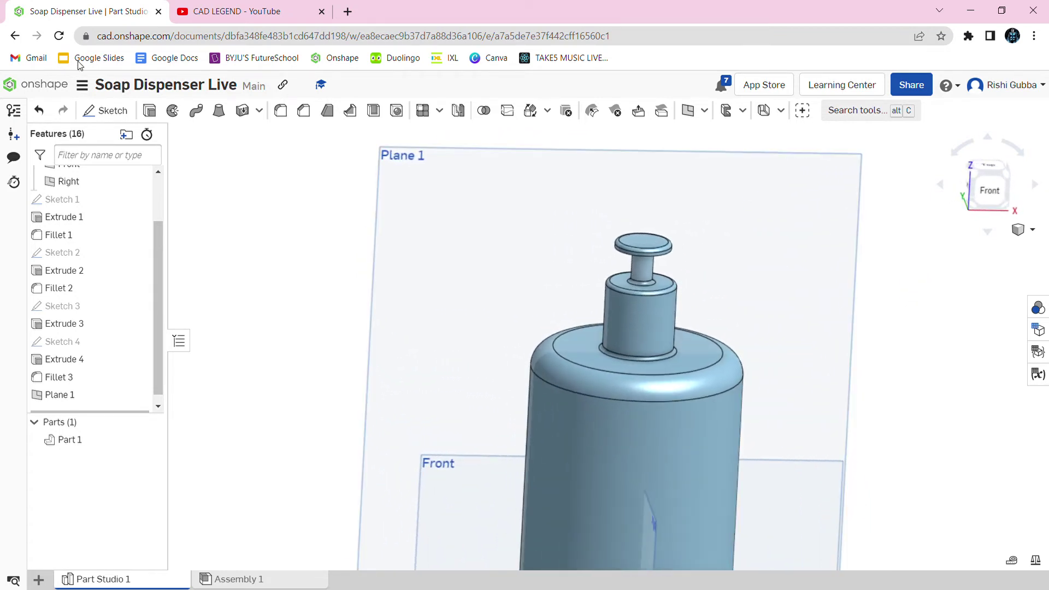
# - On Plane 1 in Front view, draw a Ø0.167 nozzle circle over the pump stem
pyautogui.click(109, 112)
pyautogui.click(452, 207)
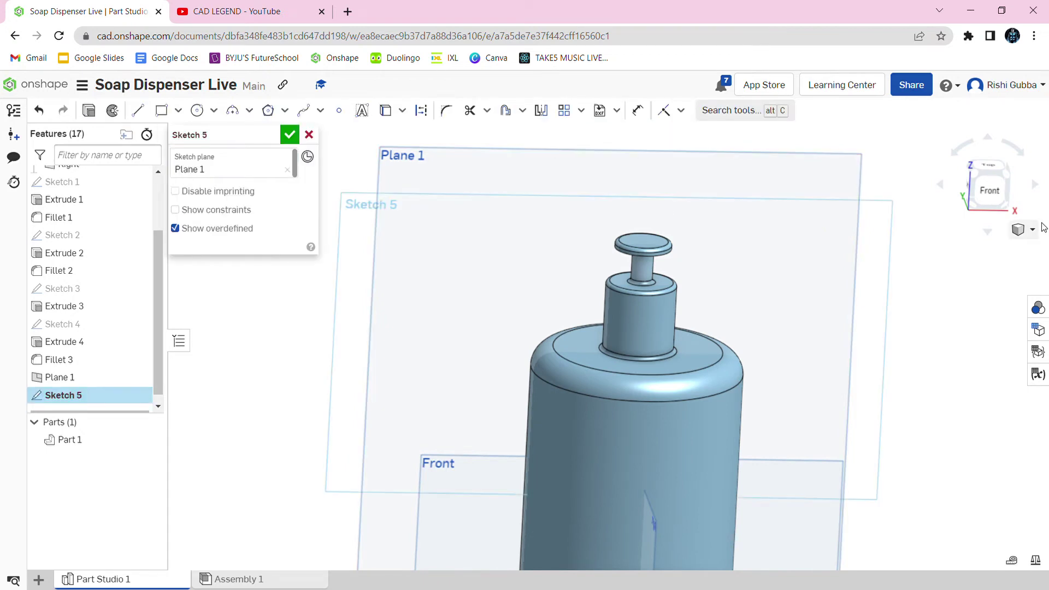
pyautogui.click(992, 192)
pyautogui.click(198, 111)
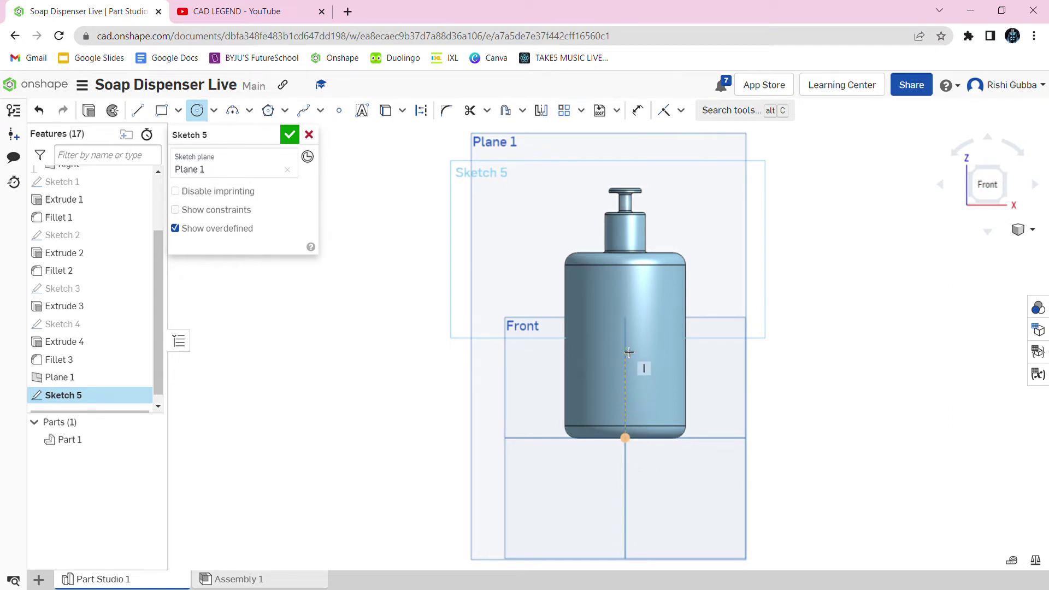
pyautogui.scroll(3, 625, 383)
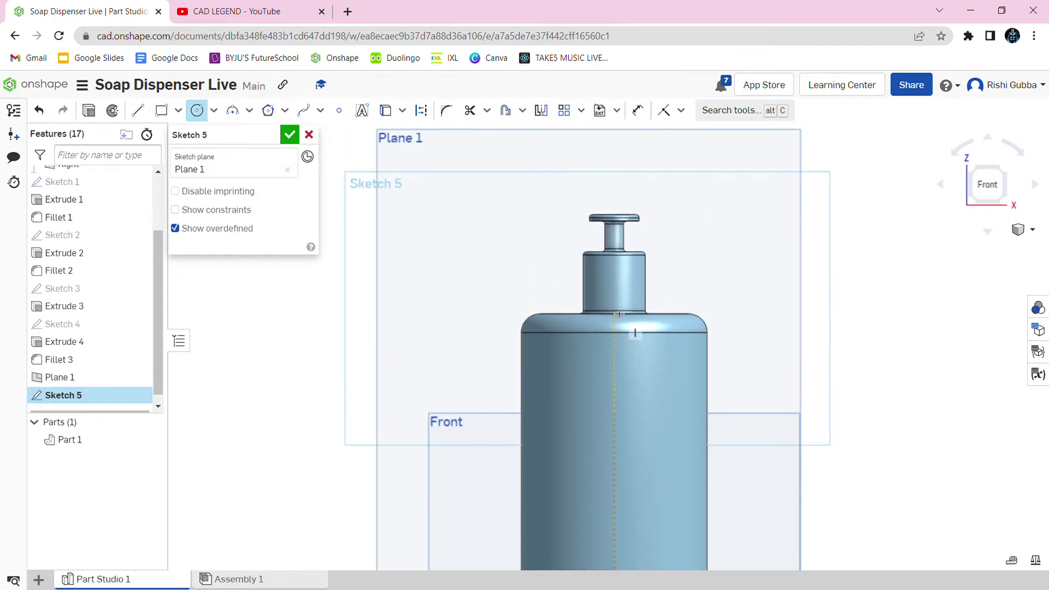
pyautogui.scroll(-2, 622, 336)
pyautogui.scroll(4, 615, 253)
pyautogui.scroll(1, 615, 254)
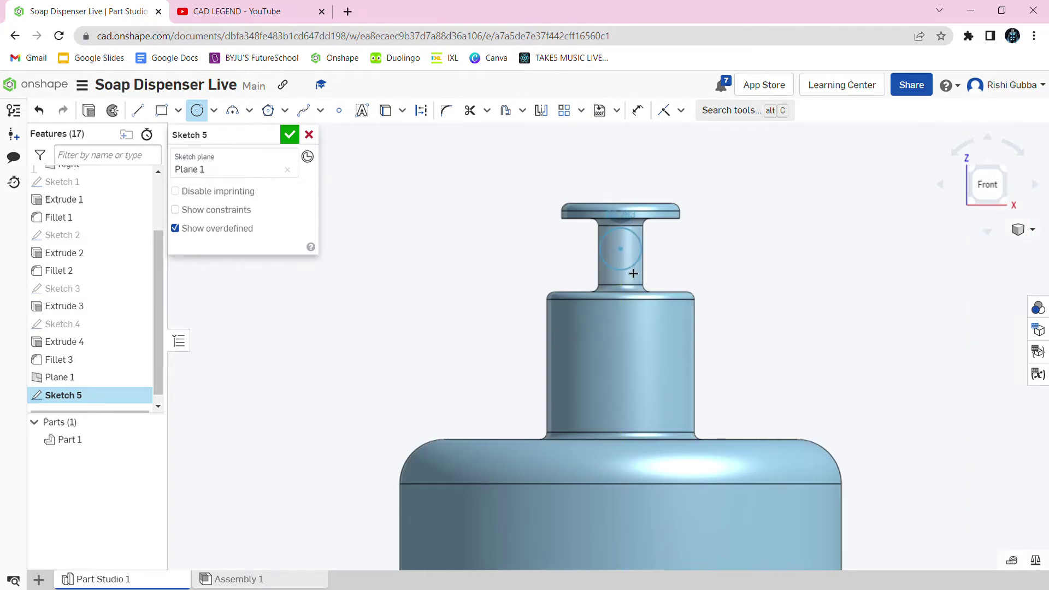
pyautogui.click(630, 266)
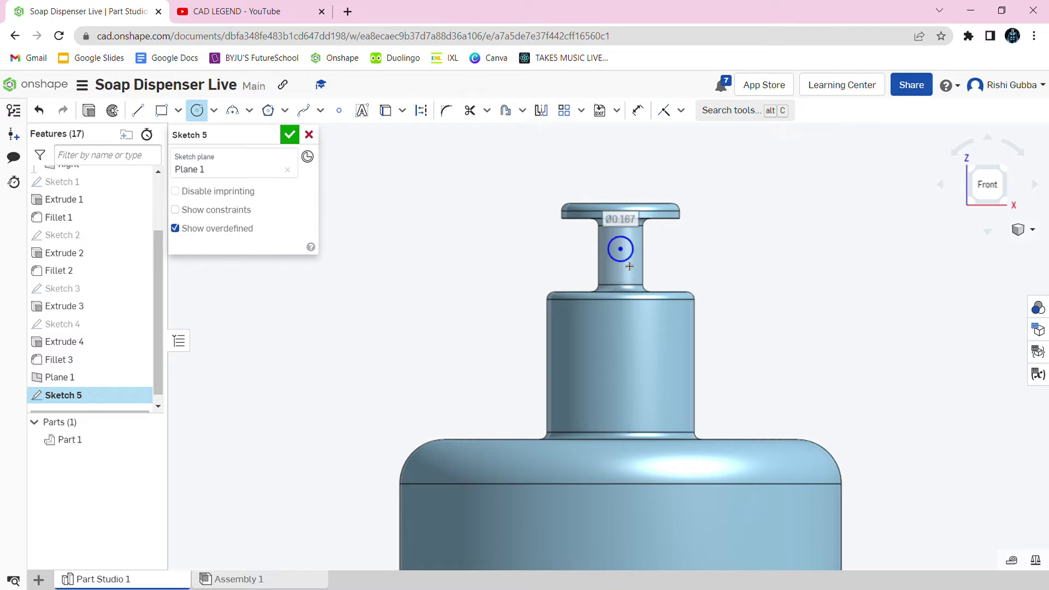
pyautogui.click(291, 135)
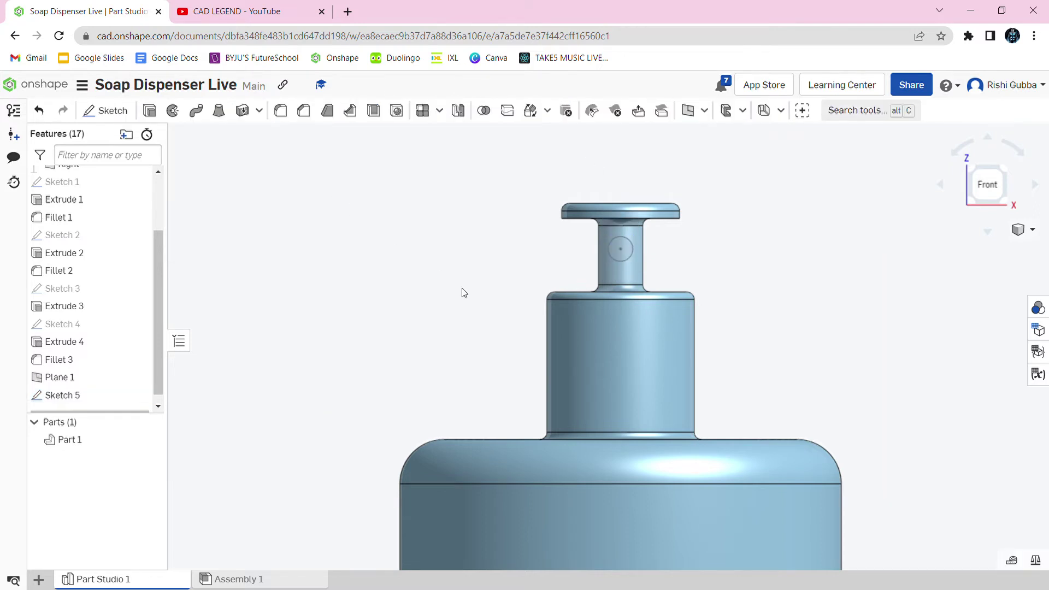
# - View the model from the right and enlarge the Right plane to cover the bottle
pyautogui.press('f')
pyautogui.moveTo(880, 370); pyautogui.dragTo(869, 227, button='right')
pyautogui.click(985, 179)
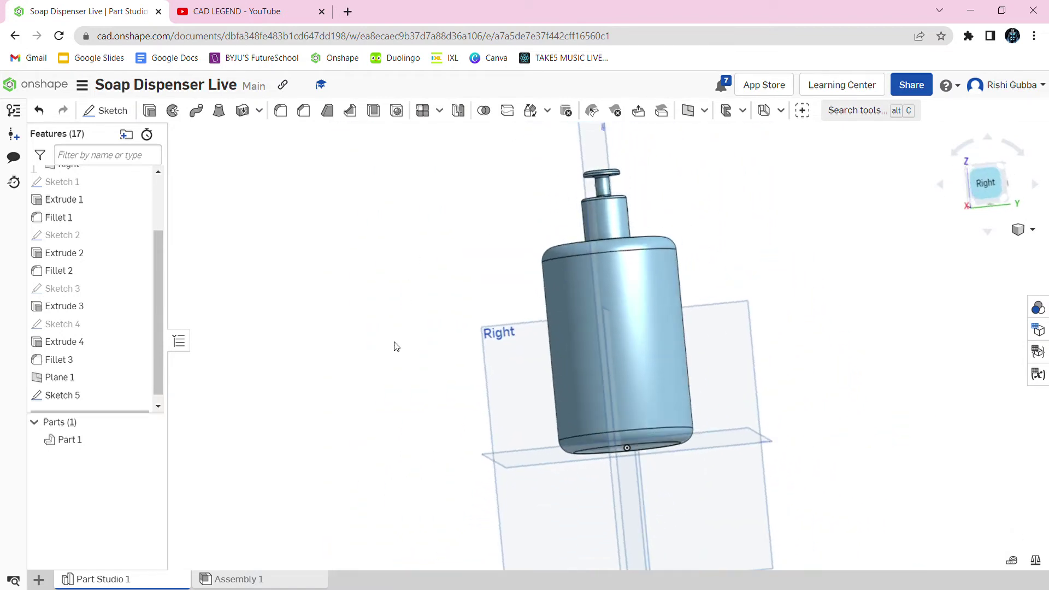
pyautogui.click(487, 335)
pyautogui.moveTo(493, 326); pyautogui.dragTo(471, 145)
pyautogui.click(358, 216)
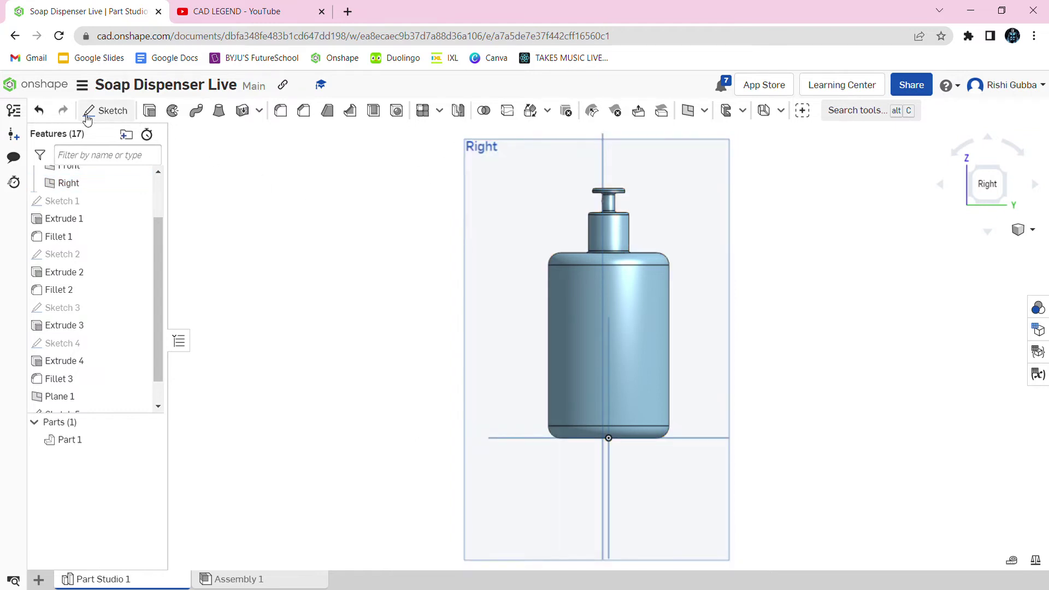
# - On the Right plane, draw a horizontal spout line starting at the stem edge
pyautogui.click(105, 110)
pyautogui.click(526, 238)
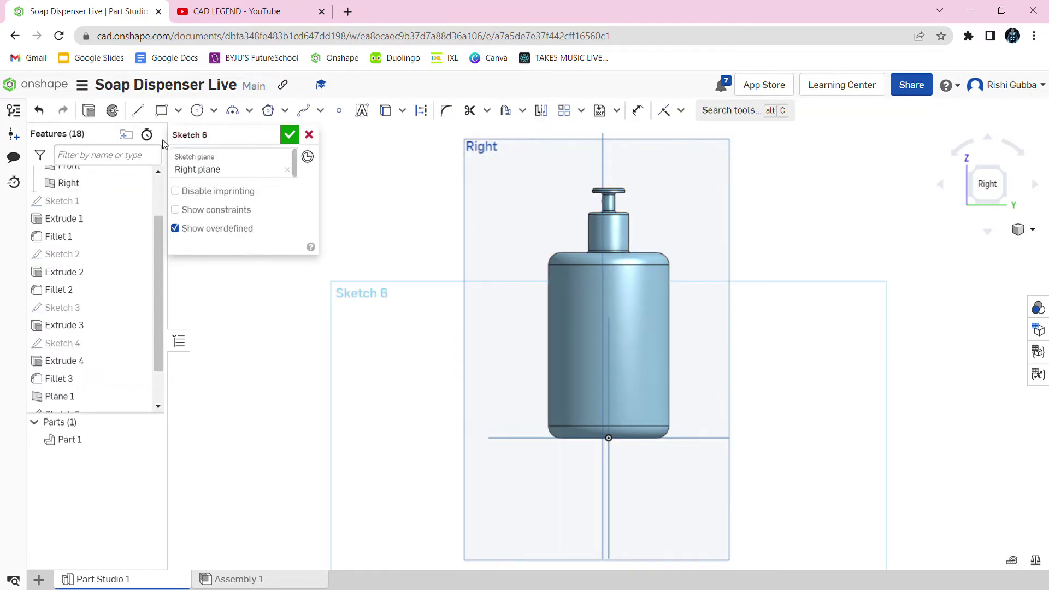
pyautogui.click(138, 111)
pyautogui.scroll(4, 612, 211)
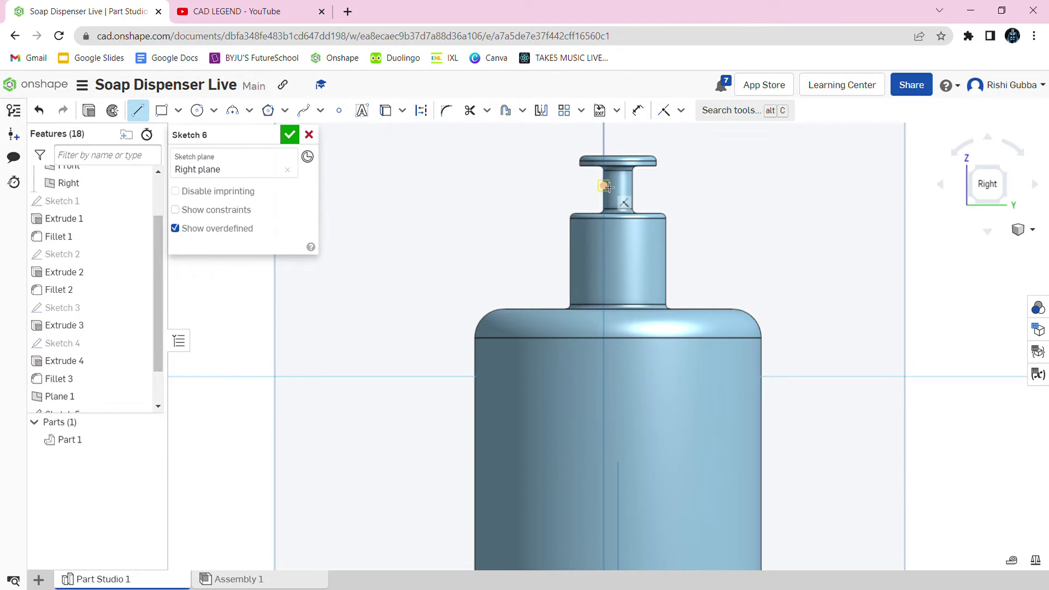
pyautogui.click(606, 188)
pyautogui.click(496, 187)
# - Dimension the horizontal spout line to a length of 1
pyautogui.click(637, 109)
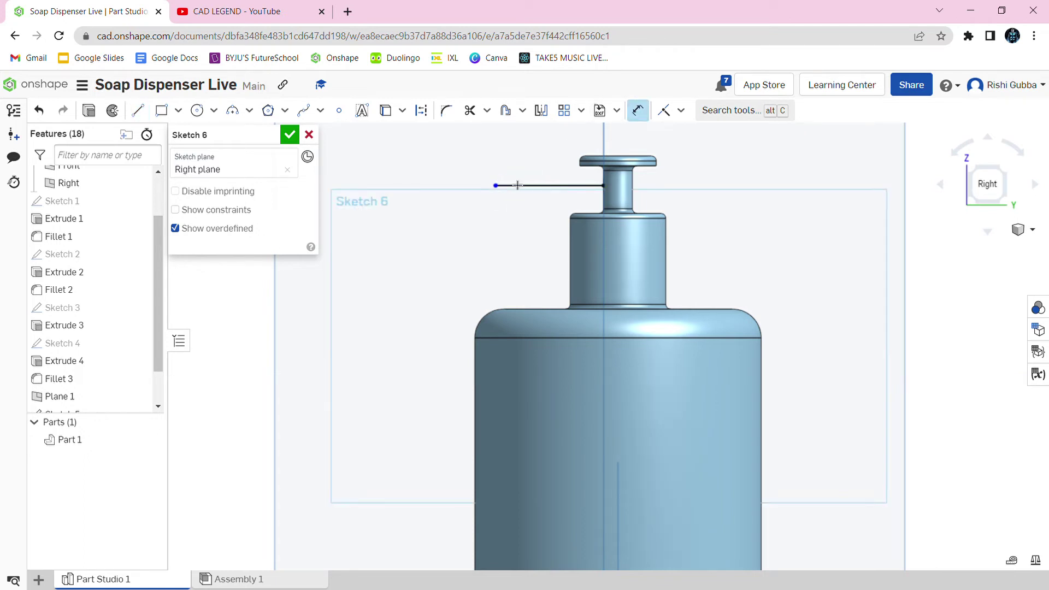
pyautogui.click(519, 188)
pyautogui.click(522, 164)
pyautogui.write('1')
pyautogui.press('Return')
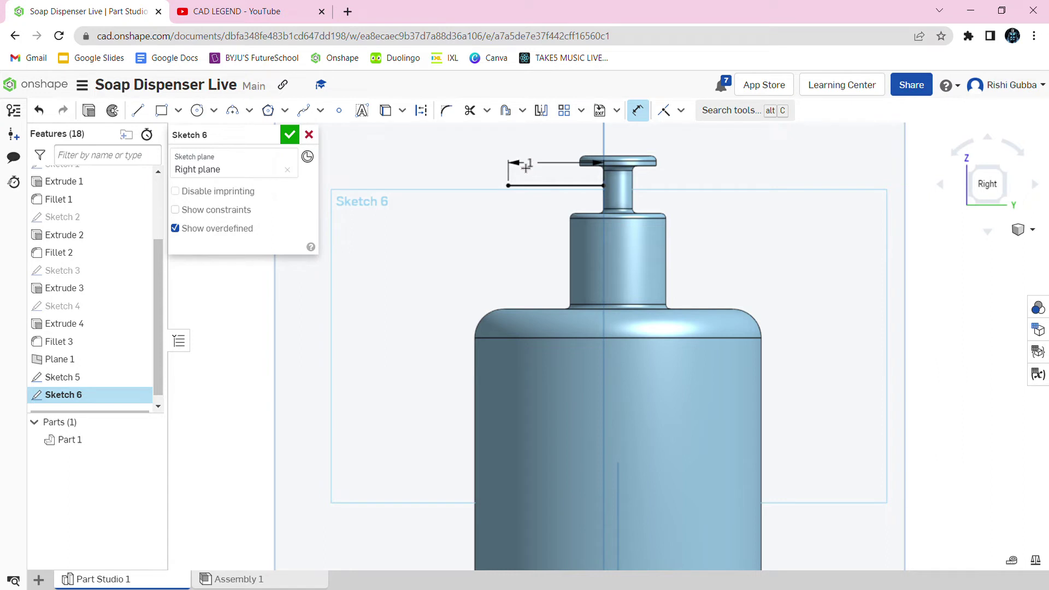
# - Add an angled spout segment, dimension it to 0.3, and finish the sketch
pyautogui.click(138, 110)
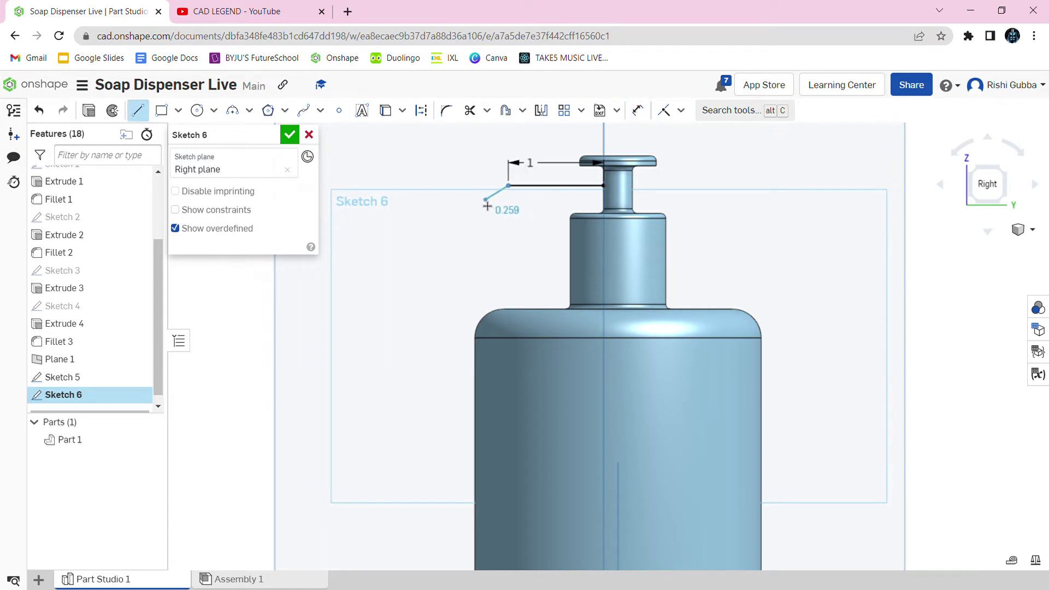
pyautogui.click(468, 210)
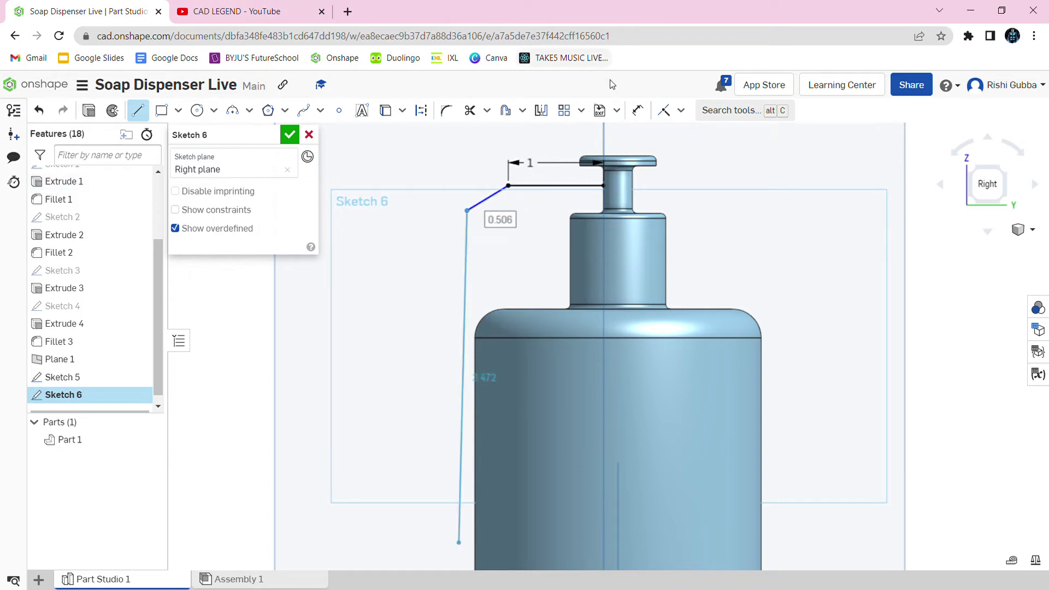
pyautogui.click(639, 111)
pyautogui.click(489, 203)
pyautogui.click(467, 172)
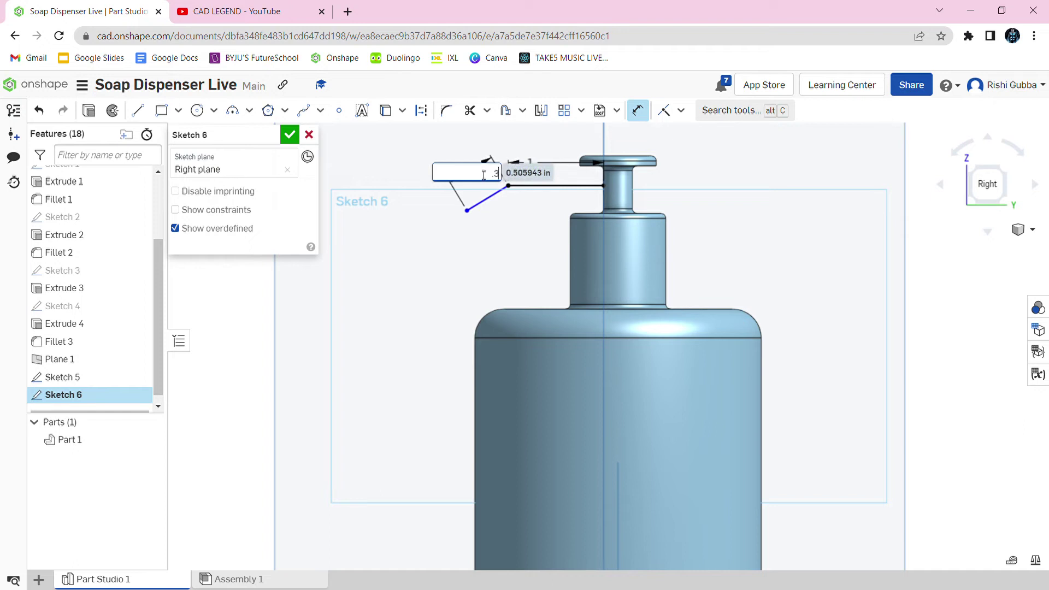
pyautogui.write('.3')
pyautogui.press('Return')
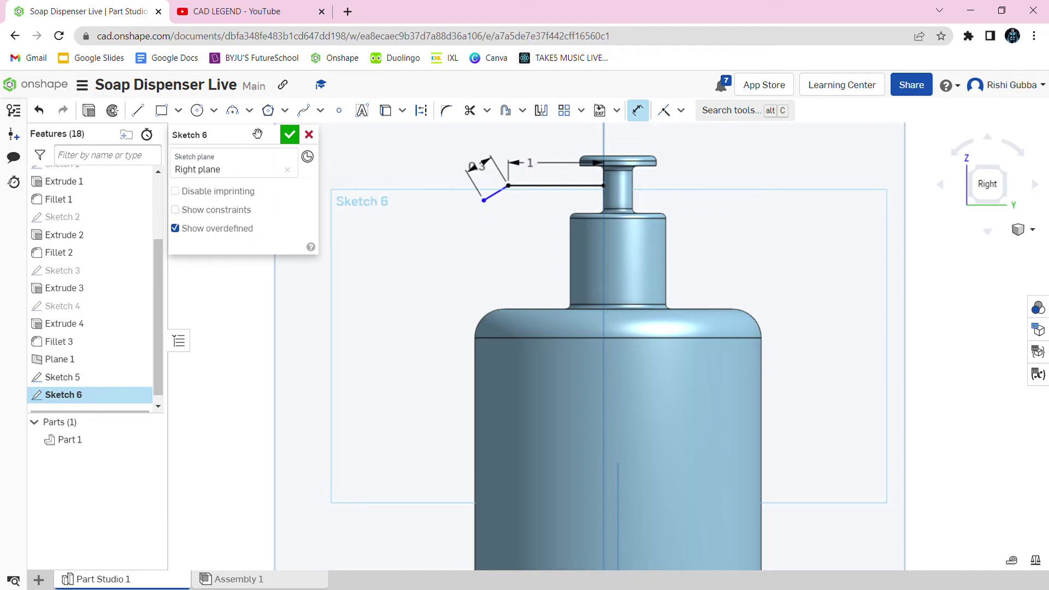
pyautogui.click(289, 135)
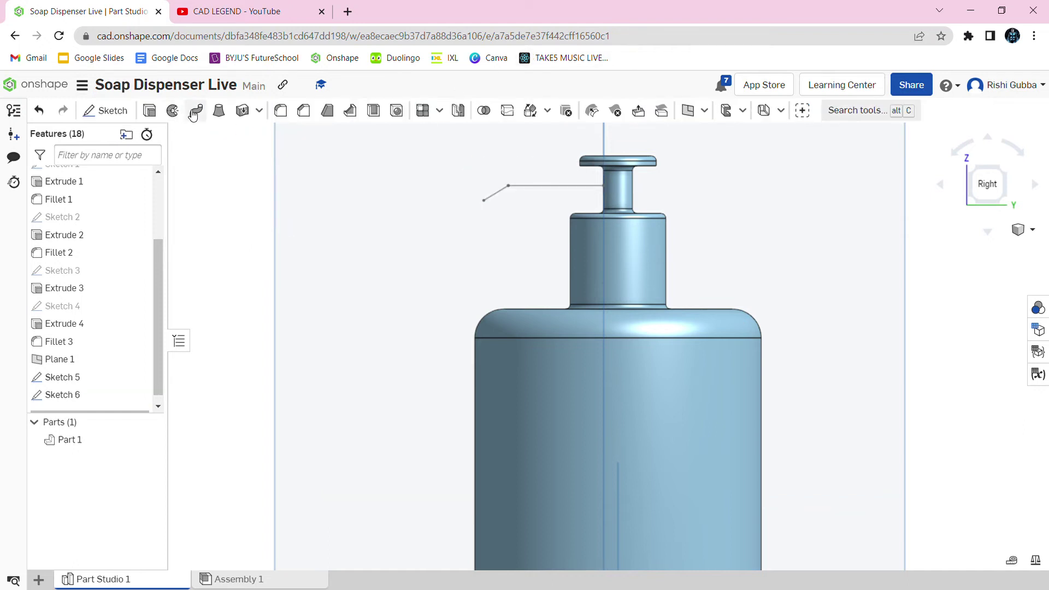
# - Sweep the Sketch 5 circle along both Sketch 6 spout edges as Sweep 1
pyautogui.click(196, 112)
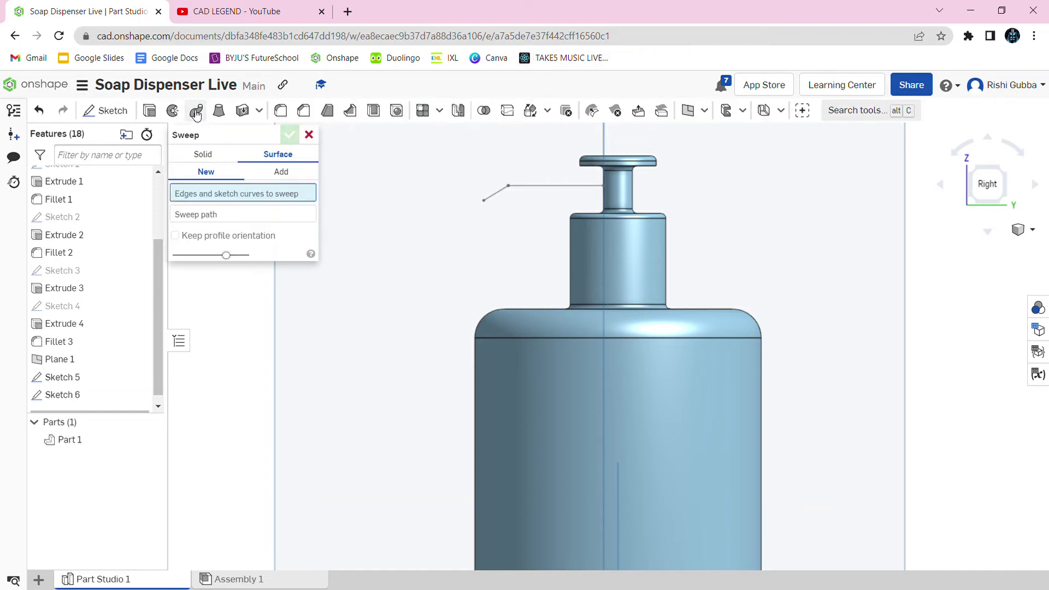
pyautogui.click(602, 188)
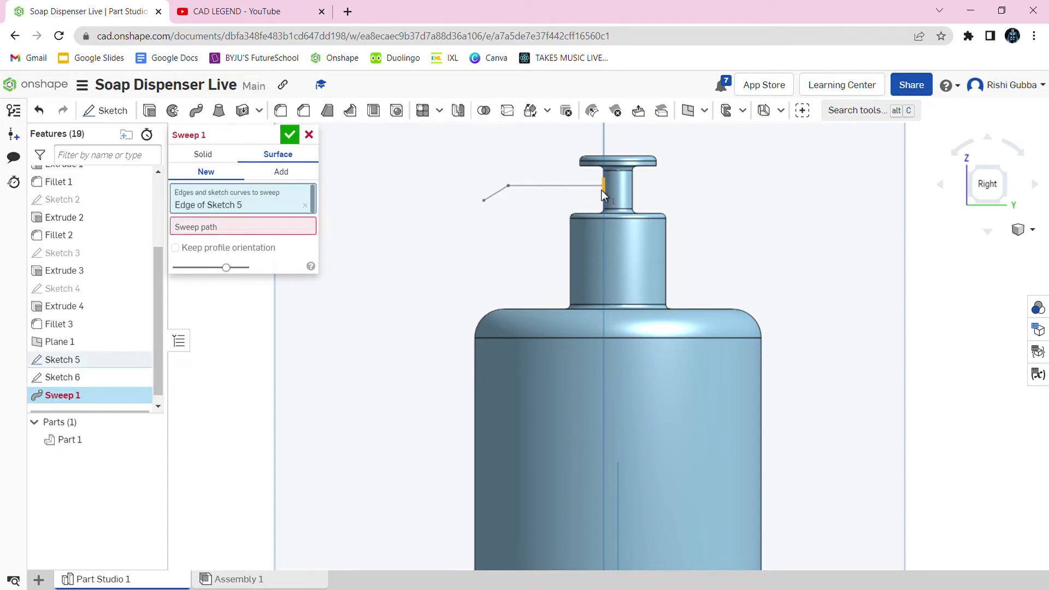
pyautogui.click(209, 229)
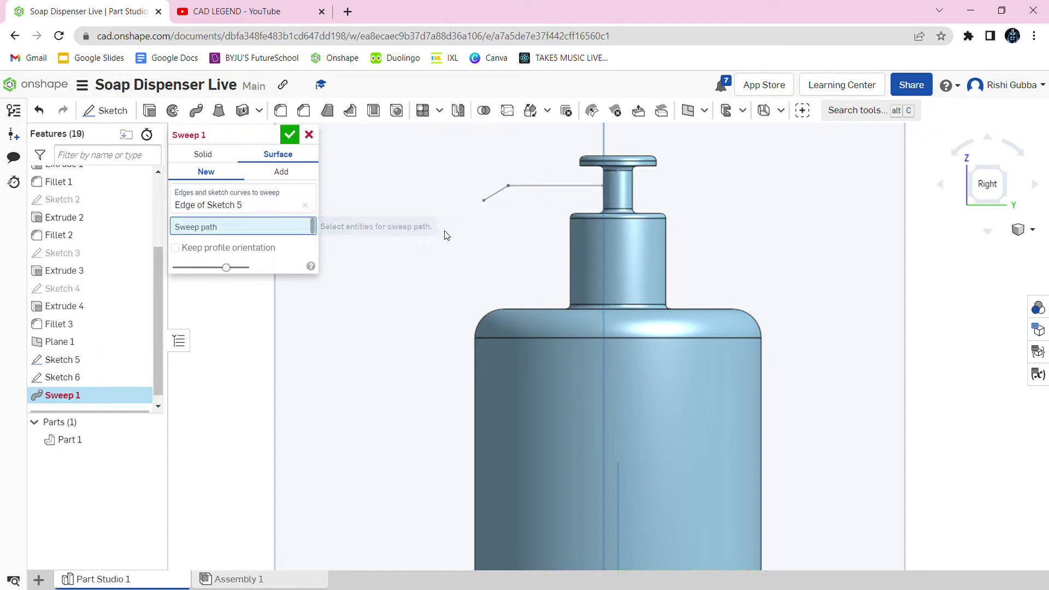
pyautogui.click(524, 186)
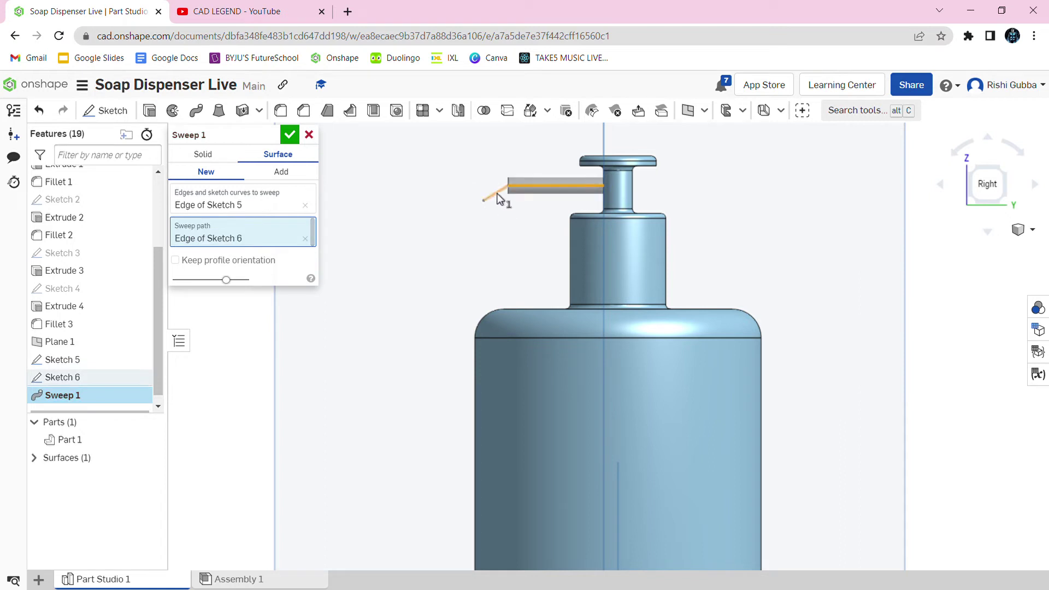
pyautogui.click(498, 198)
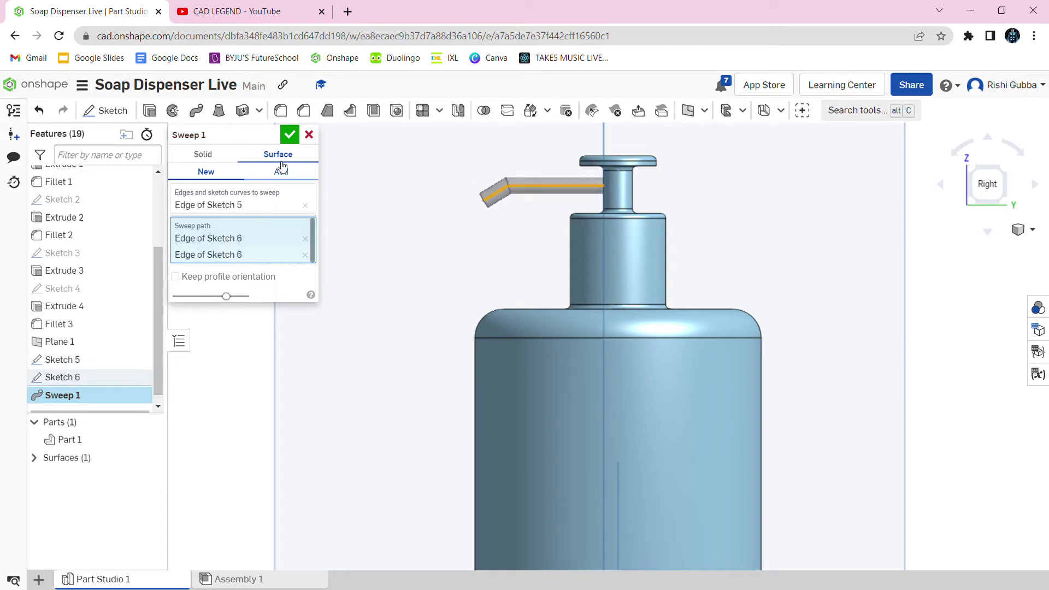
pyautogui.click(290, 134)
pyautogui.moveTo(362, 218); pyautogui.dragTo(417, 229, button='right')
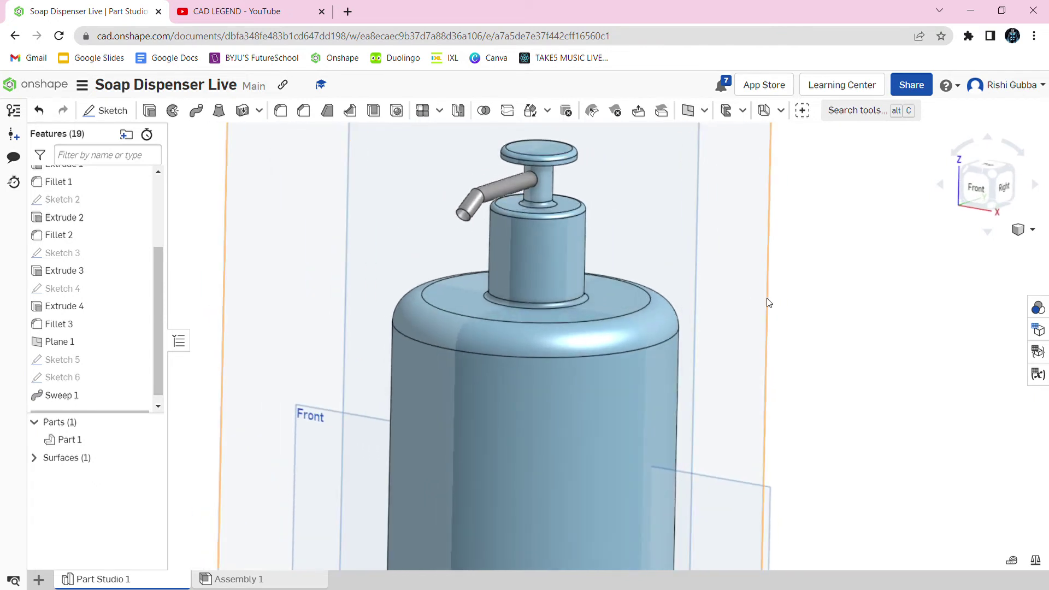
# - Hide all planes with P and switch to the Trimetric view
pyautogui.scroll(-4, 771, 306)
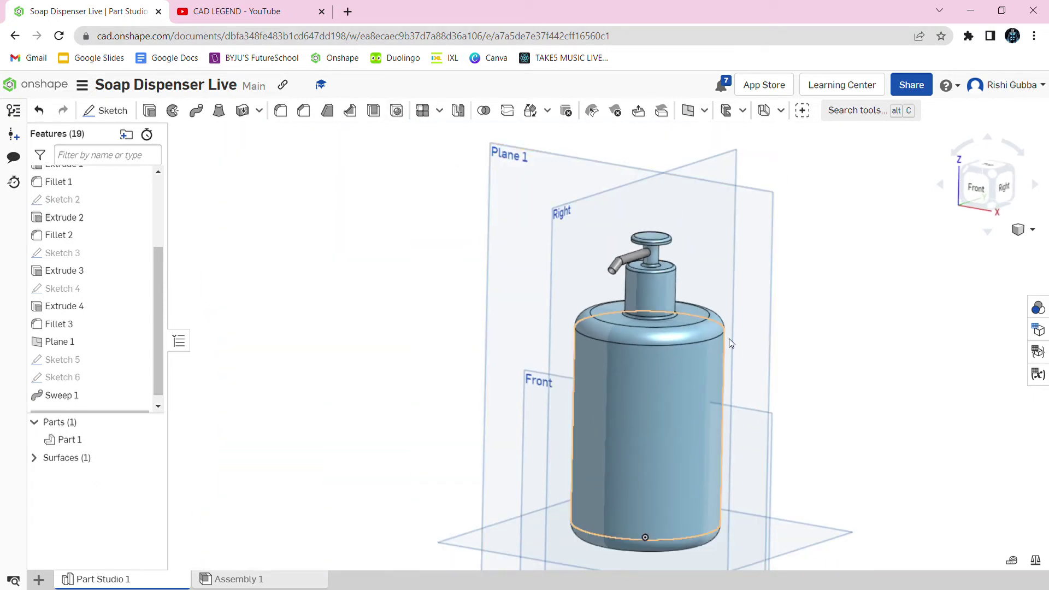
pyautogui.moveTo(841, 300); pyautogui.dragTo(618, 247, button='right')
pyautogui.press('p')
pyautogui.scroll(3, 139, 191)
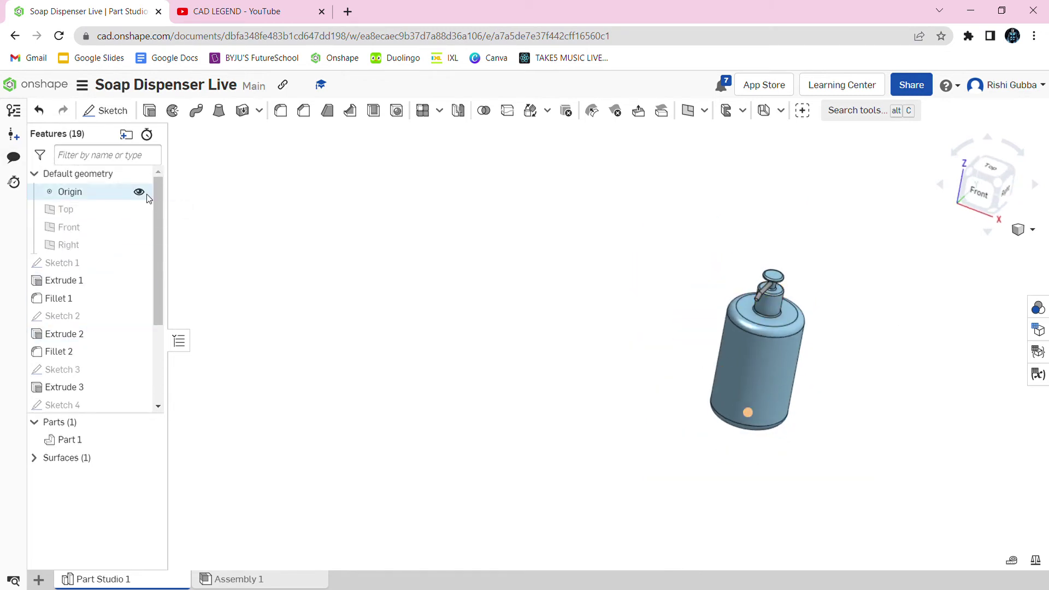
pyautogui.click(1024, 229)
pyautogui.click(960, 277)
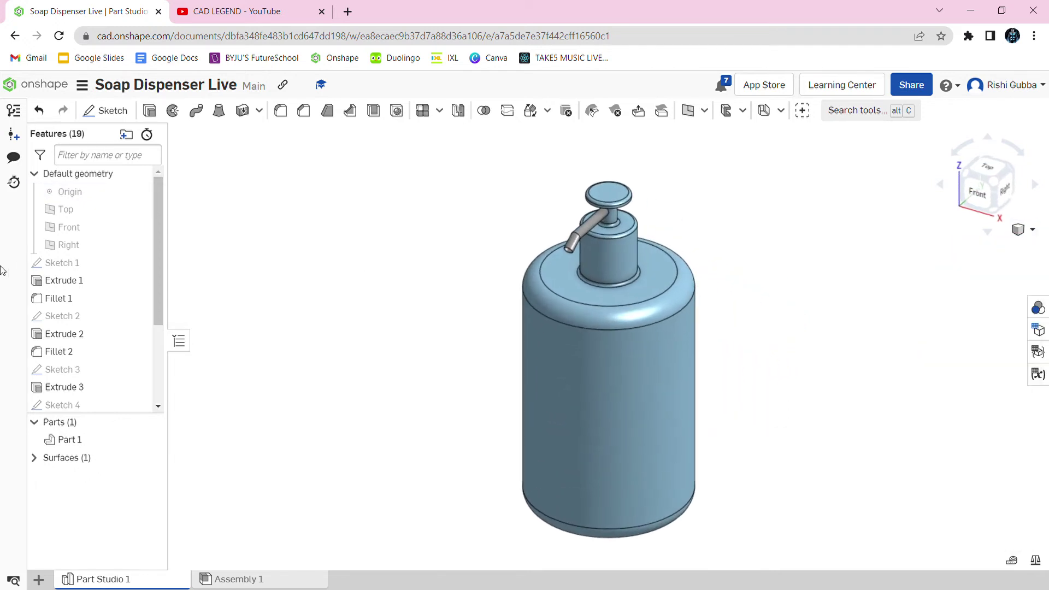
pyautogui.scroll(3, 232, 396)
pyautogui.scroll(-1, 545, 459)
pyautogui.scroll(-1, 525, 446)
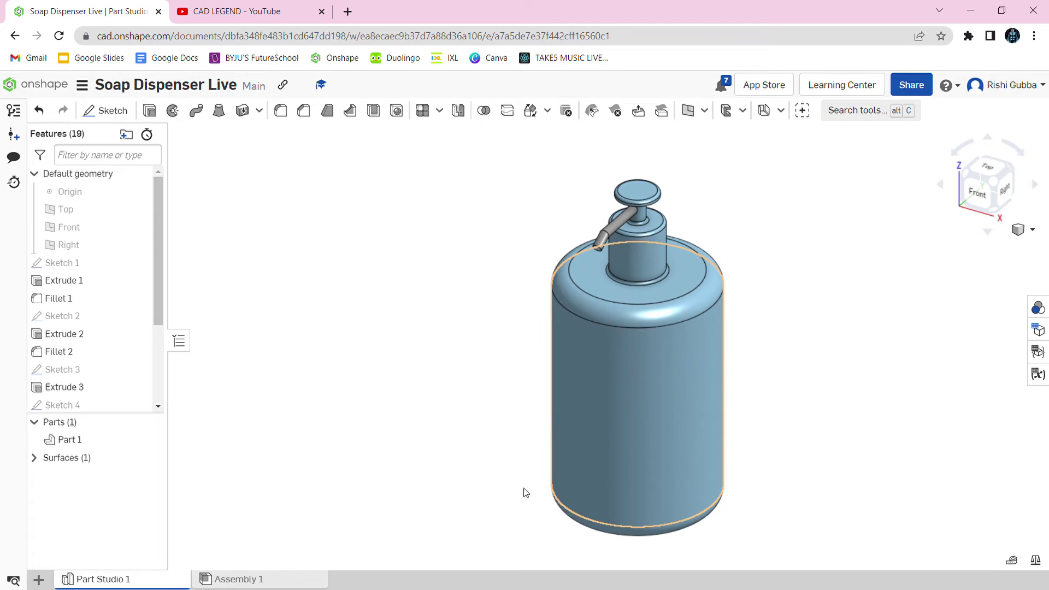
# - Start a face appearance and select the body's top and bottom faces and fillets
pyautogui.rightClick(584, 424)
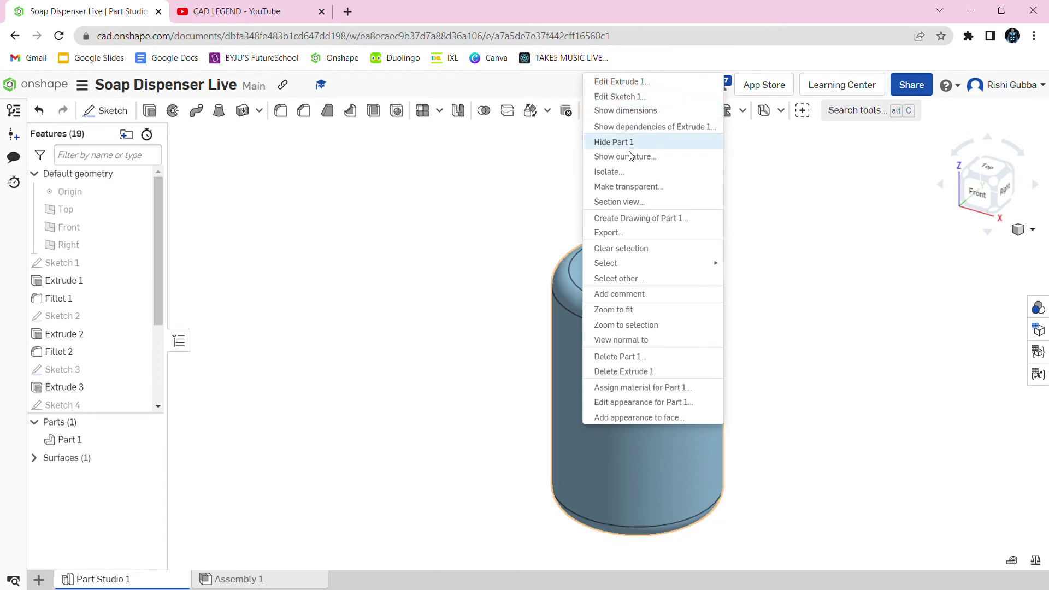
pyautogui.click(661, 416)
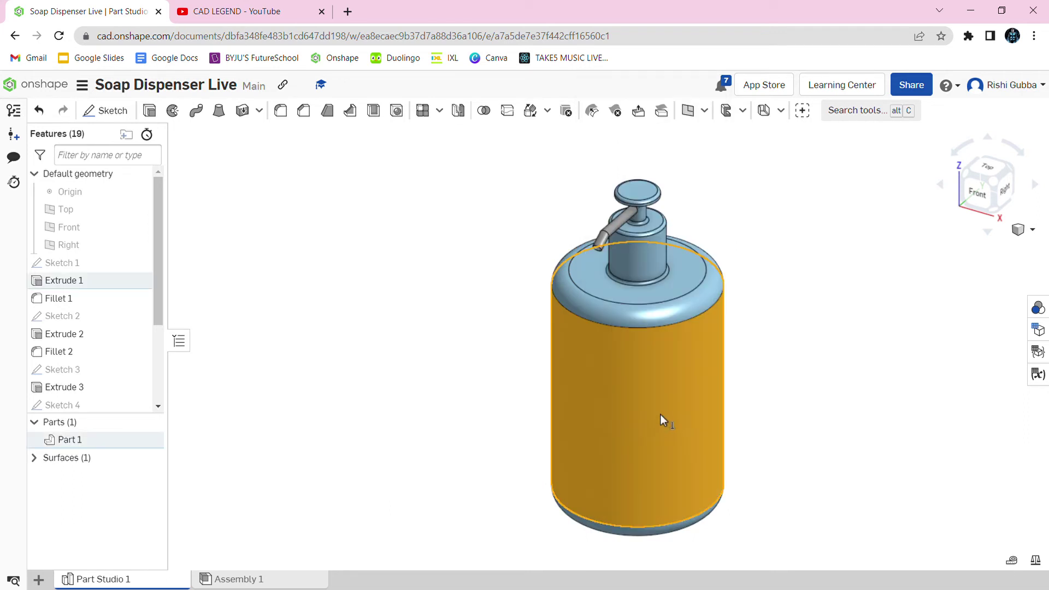
pyautogui.click(677, 303)
pyautogui.click(674, 293)
pyautogui.moveTo(732, 295); pyautogui.dragTo(691, 438, button='right')
pyautogui.click(687, 437)
pyautogui.click(688, 437)
pyautogui.moveTo(754, 370); pyautogui.dragTo(692, 455, button='right')
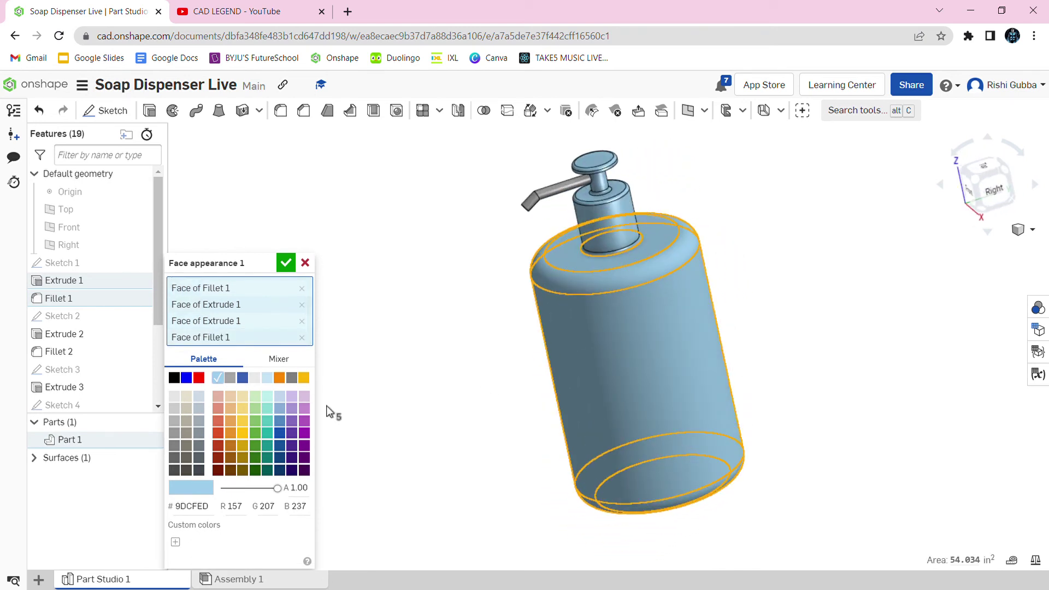
pyautogui.hotkey('shift', '7')
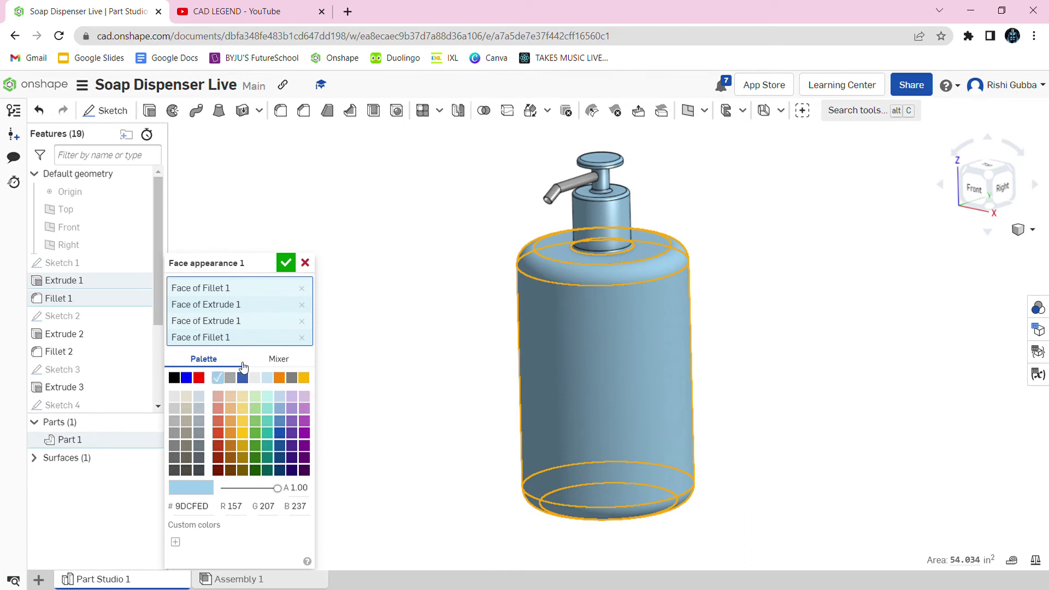
# - Set the selected faces' custom colour to magenta FF199E and confirm
pyautogui.click(304, 420)
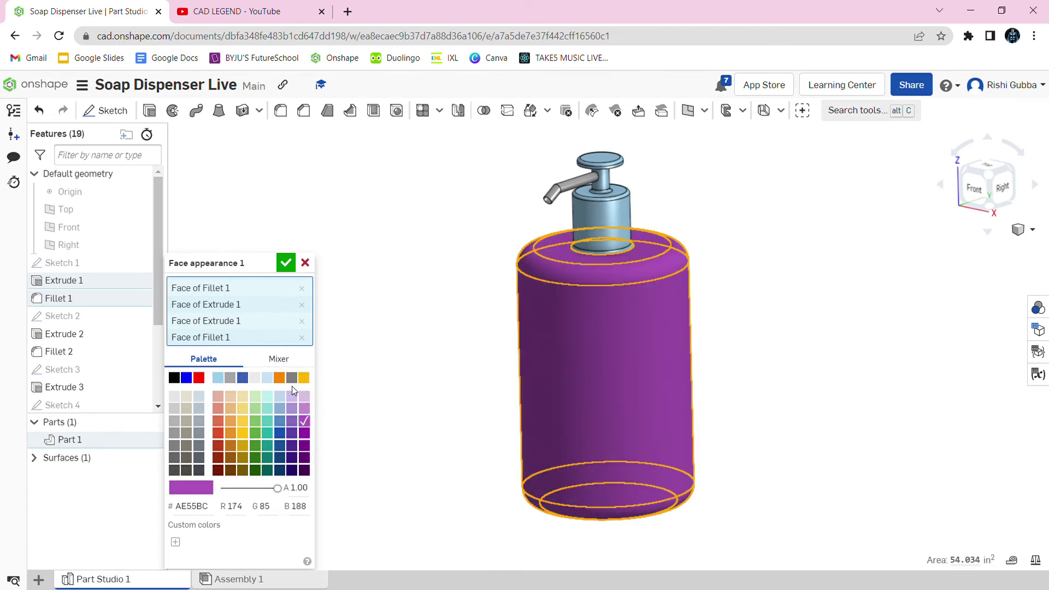
pyautogui.click(280, 359)
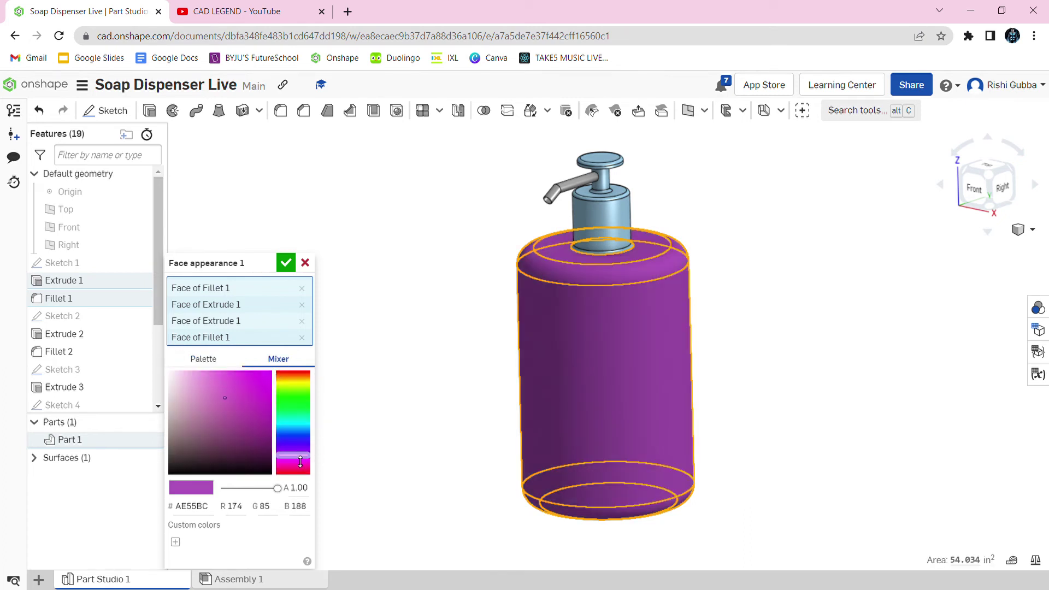
pyautogui.moveTo(300, 462)
pyautogui.mouseDown()
pyautogui.moveTo(304, 475)
pyautogui.moveTo(300, 460)
pyautogui.mouseUp()
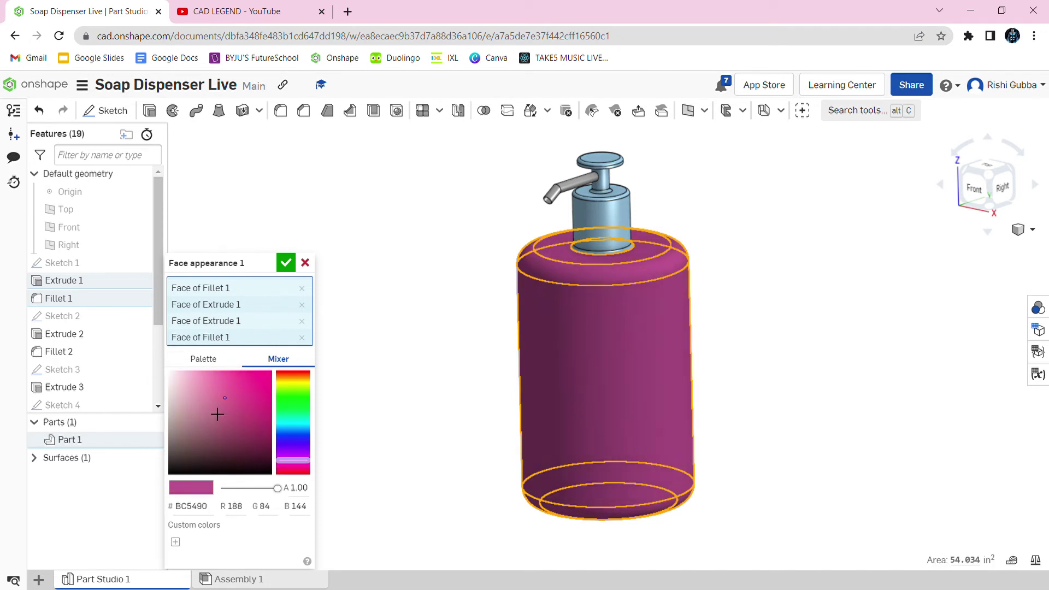
pyautogui.moveTo(236, 410)
pyautogui.mouseDown()
pyautogui.moveTo(258, 460)
pyautogui.moveTo(262, 372)
pyautogui.mouseUp()
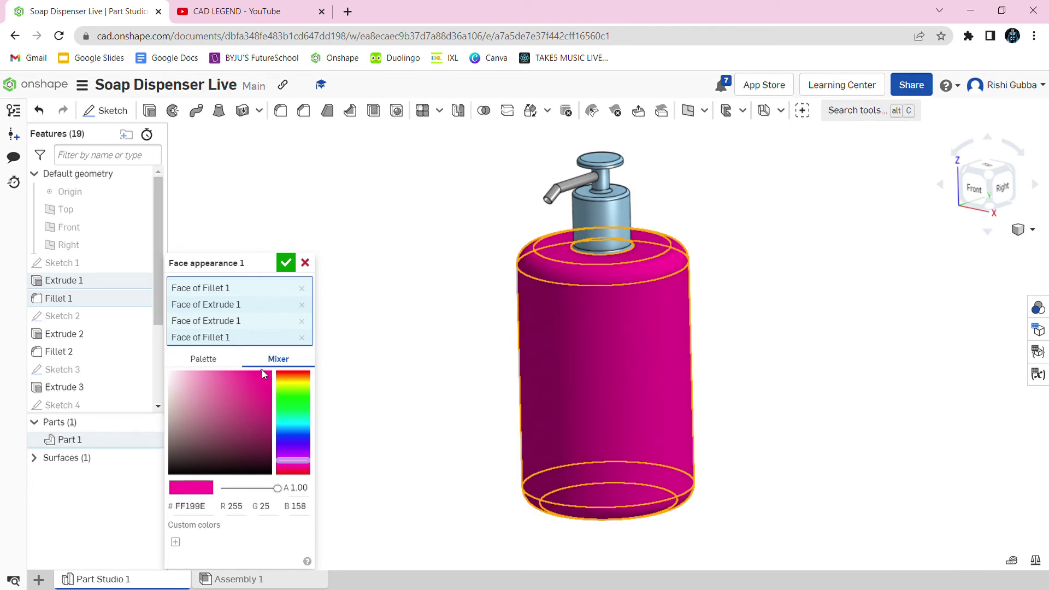
pyautogui.click(286, 263)
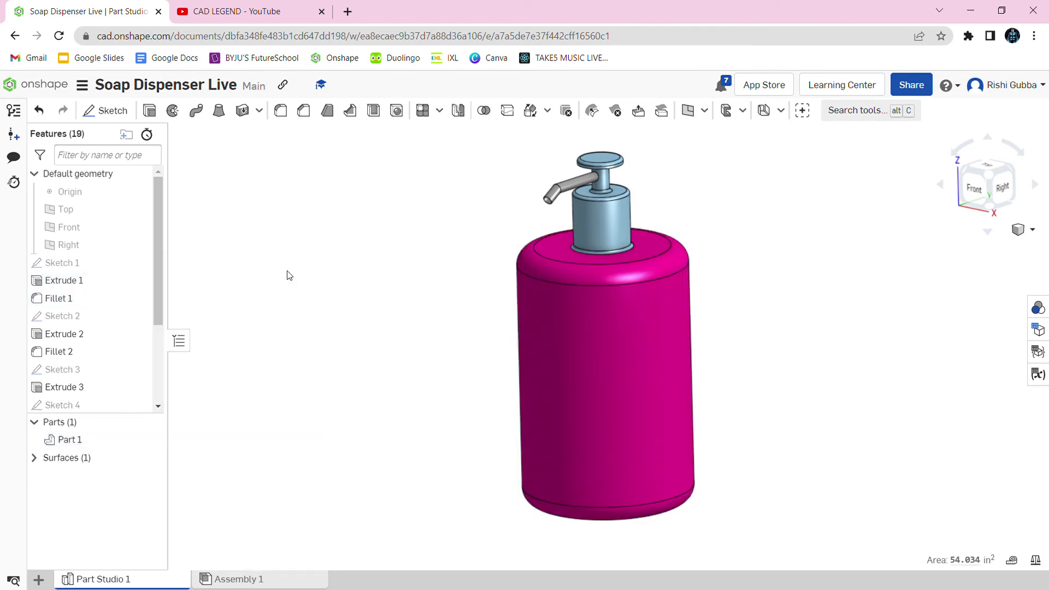
# - Start a face appearance selecting the pump neck, stem, cap and cap fillet faces
pyautogui.moveTo(487, 290); pyautogui.dragTo(492, 281, button='right')
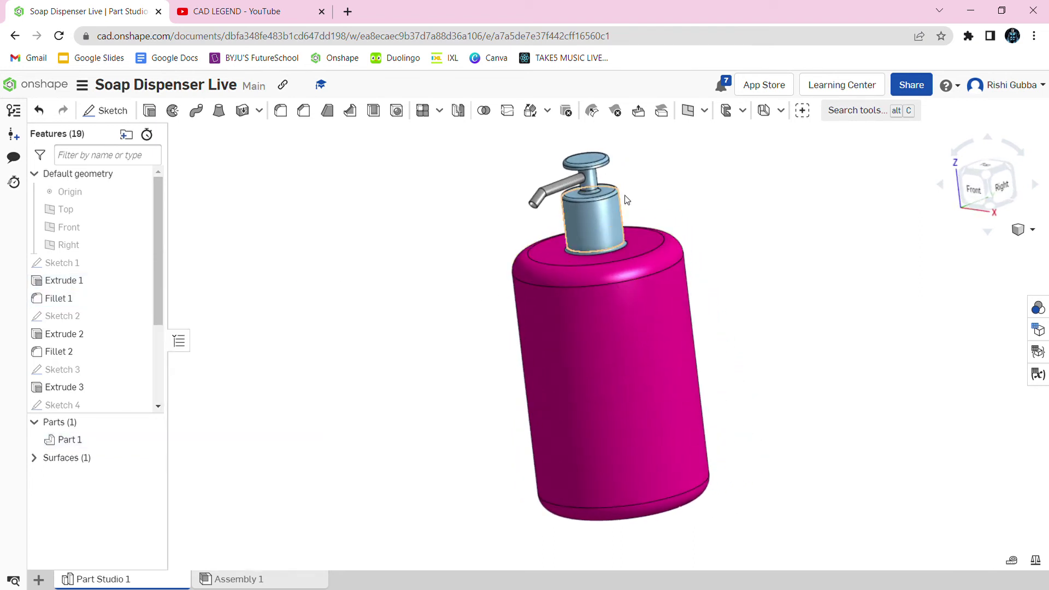
pyautogui.rightClick(600, 215)
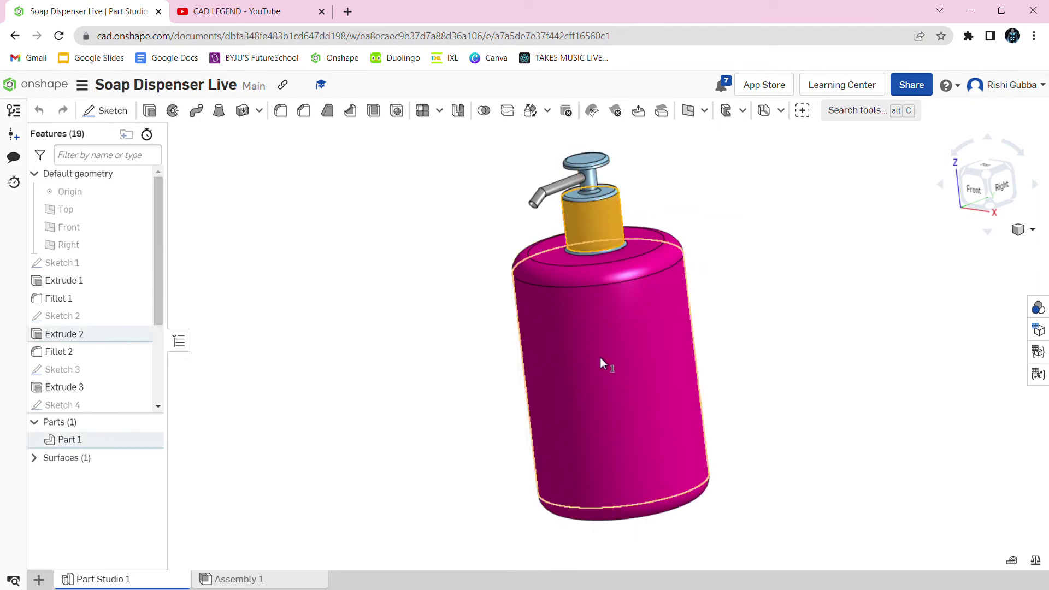
pyautogui.scroll(5, 582, 241)
pyautogui.click(598, 175)
pyautogui.click(598, 174)
pyautogui.click(601, 176)
pyautogui.click(605, 181)
pyautogui.moveTo(609, 188)
pyautogui.mouseDown(button='right')
pyautogui.moveTo(607, 158)
pyautogui.moveTo(604, 171)
pyautogui.mouseUp(button='right')
pyautogui.click(606, 143)
pyautogui.click(605, 137)
pyautogui.click(600, 149)
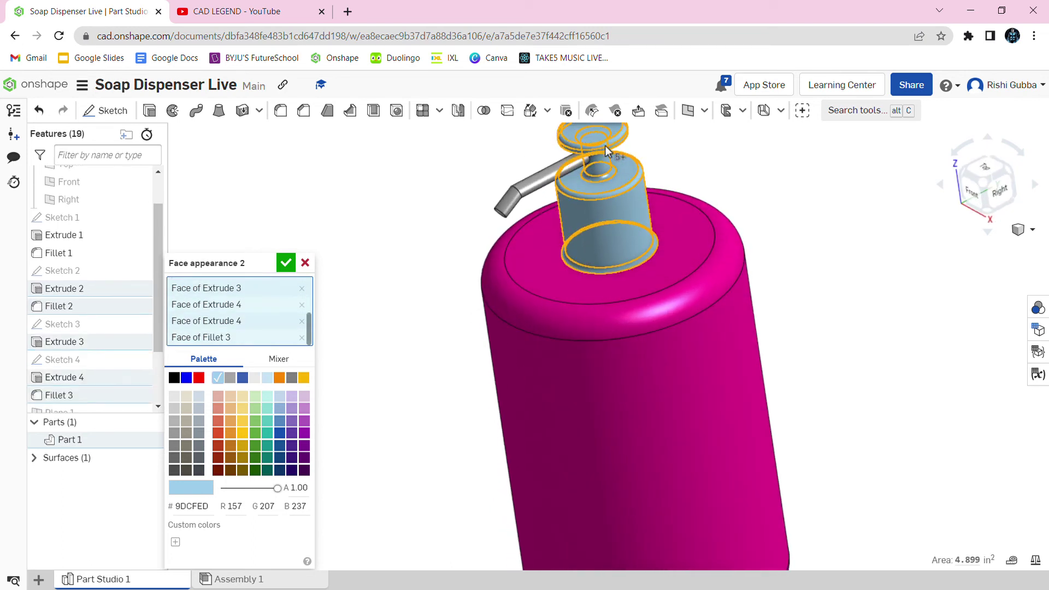
# - Add the spout and pump head faces, apply a grey swatch, and confirm
pyautogui.click(516, 187)
pyautogui.click(540, 179)
pyautogui.moveTo(669, 208); pyautogui.dragTo(761, 323, button='right')
pyautogui.scroll(5, 667, 276)
pyautogui.click(622, 160)
pyautogui.moveTo(674, 188); pyautogui.dragTo(457, 192, button='right')
pyautogui.rightClick(620, 302)
pyautogui.moveTo(599, 278); pyautogui.dragTo(475, 287, button='right')
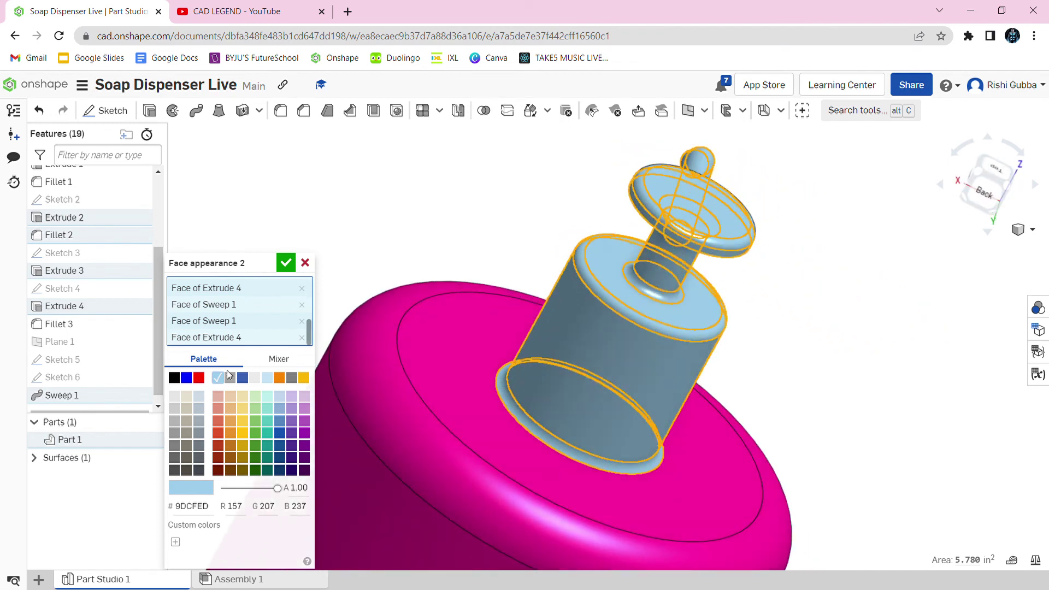
pyautogui.click(229, 377)
pyautogui.click(286, 262)
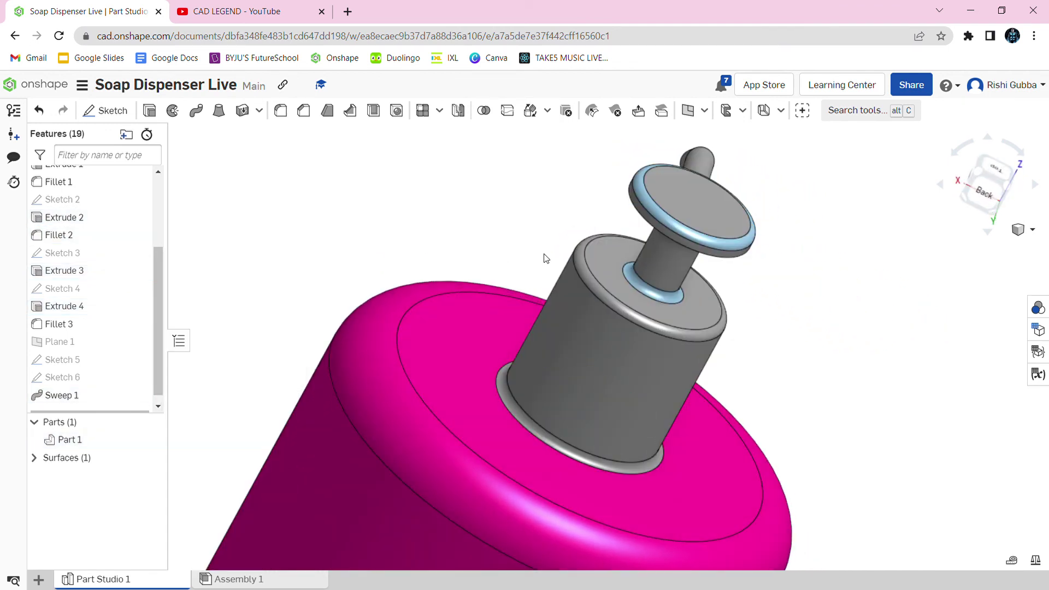
# - Open the whole part's colour settings twice and cancel both times
pyautogui.rightClick(661, 300)
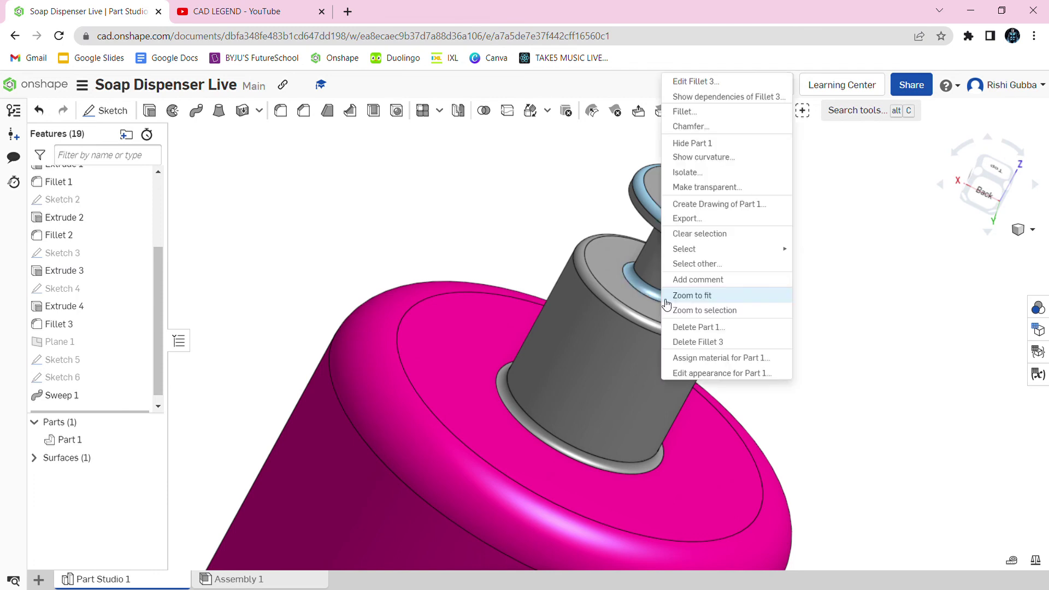
pyautogui.click(705, 367)
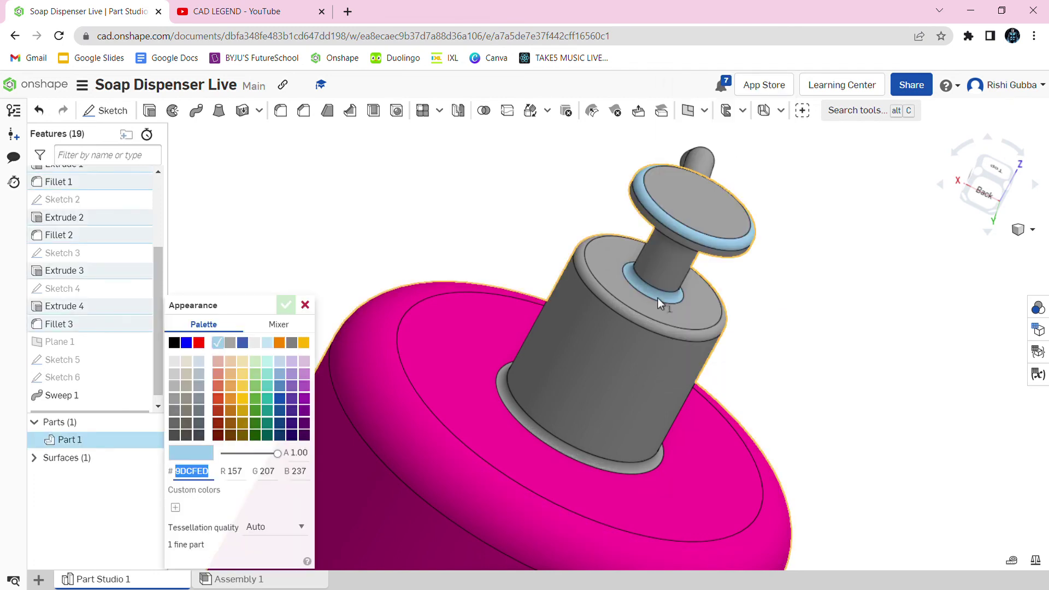
pyautogui.click(641, 270)
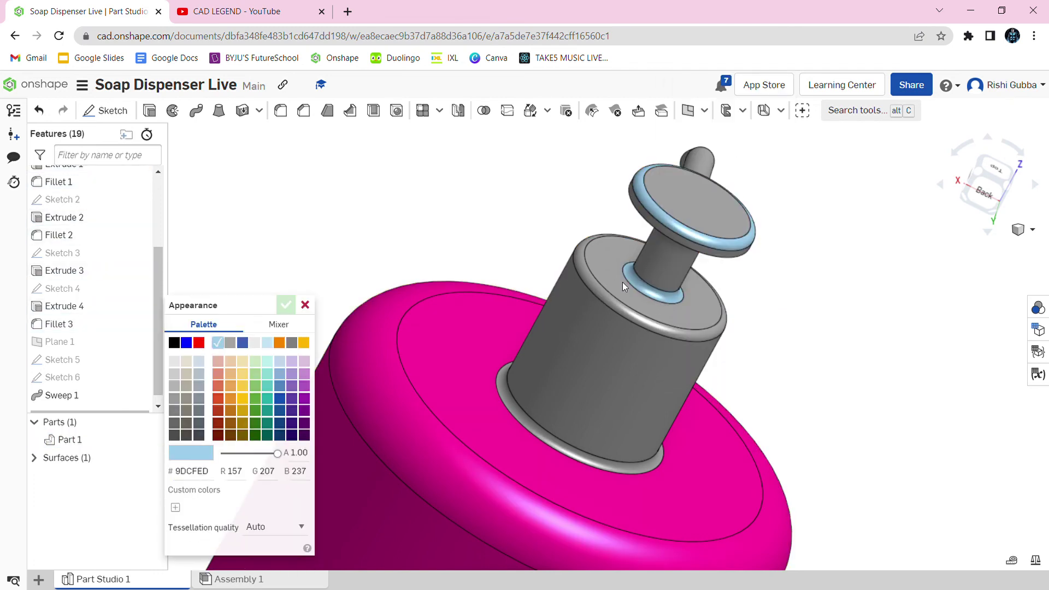
pyautogui.click(306, 305)
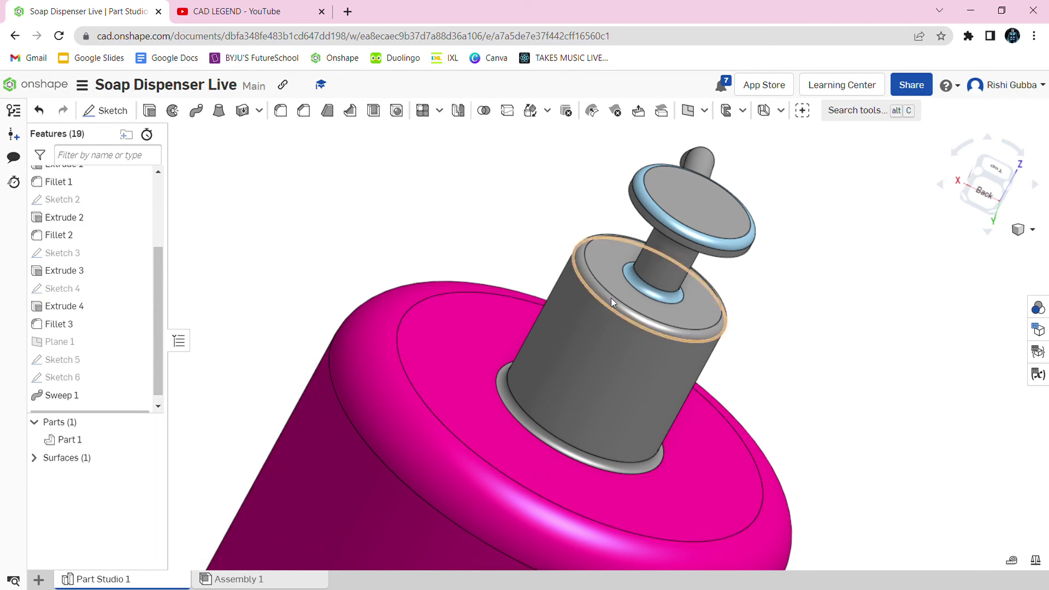
pyautogui.rightClick(638, 290)
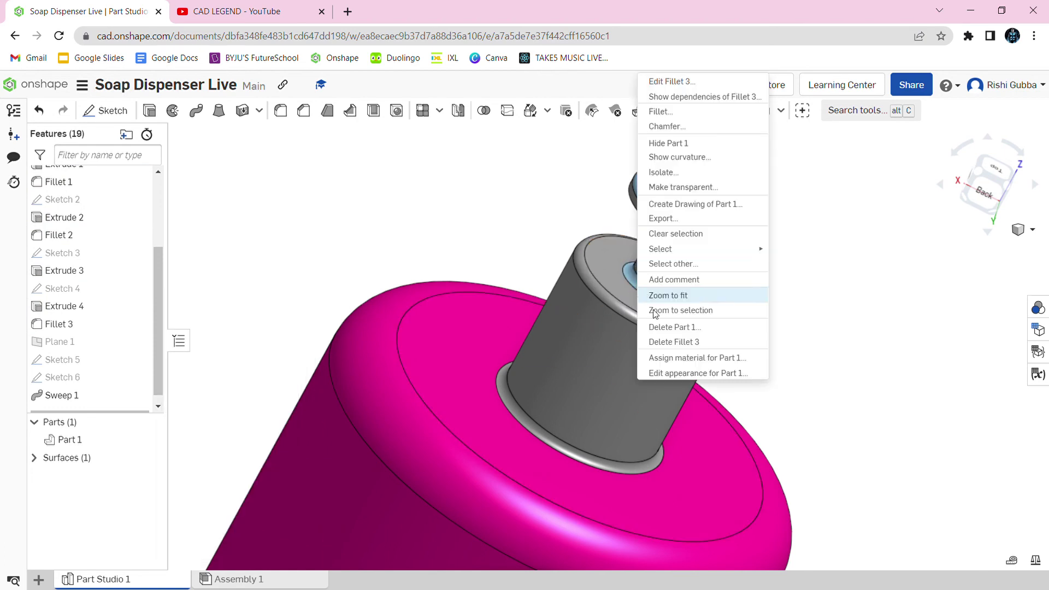
pyautogui.click(678, 371)
pyautogui.click(305, 305)
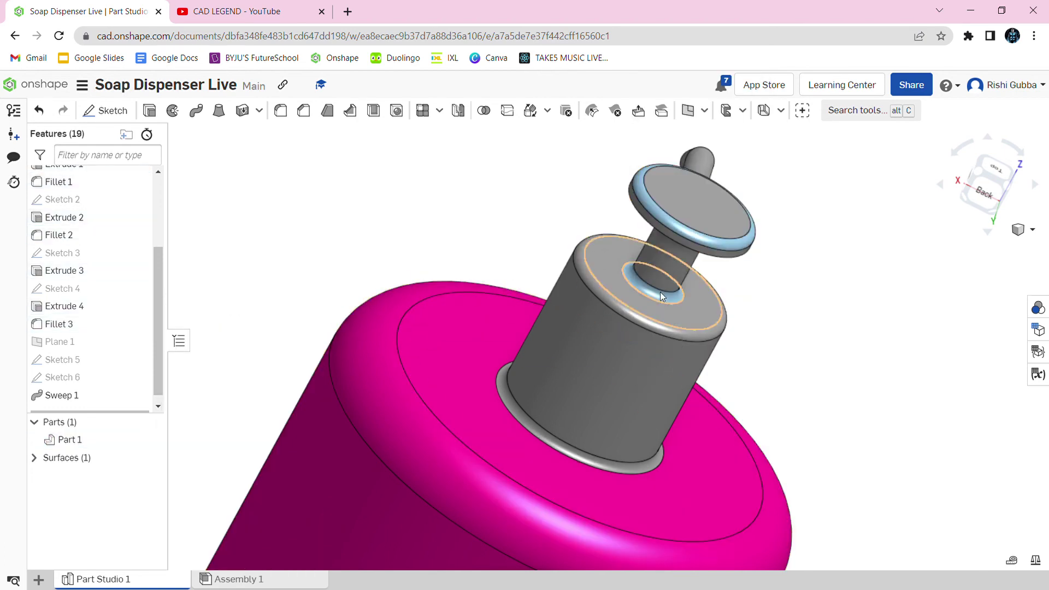
# - Colour both light-blue Fillet 3 rings grey A5A5A5 and confirm
pyautogui.rightClick(654, 296)
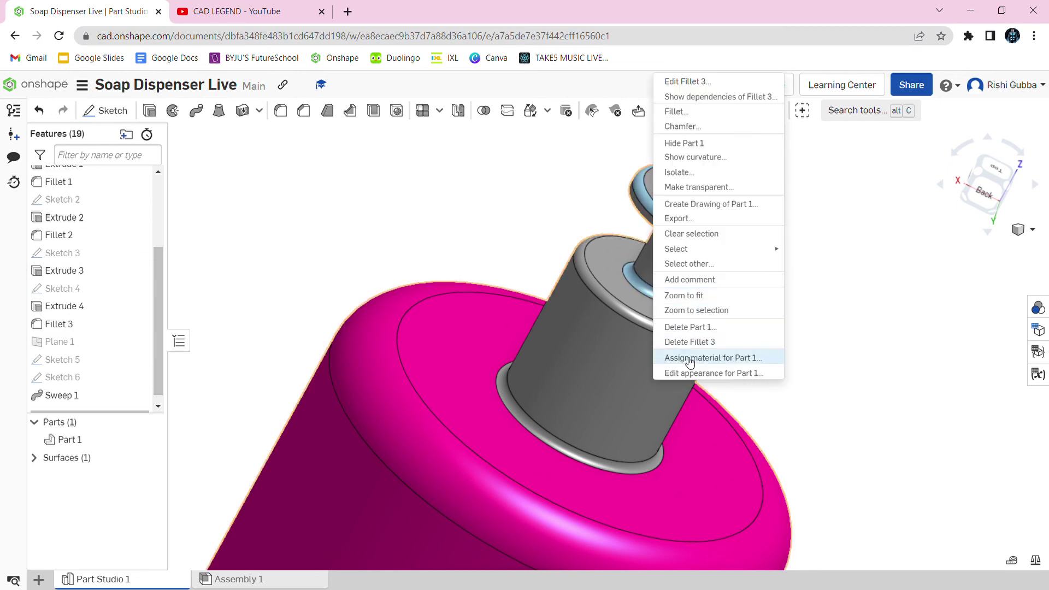
pyautogui.scroll(5, 697, 245)
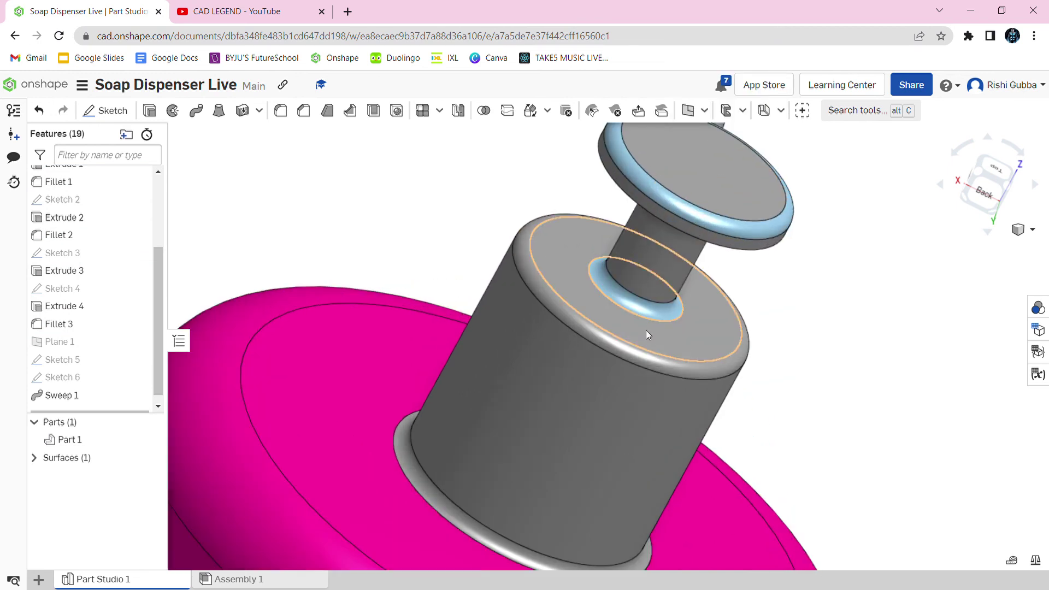
pyautogui.rightClick(642, 310)
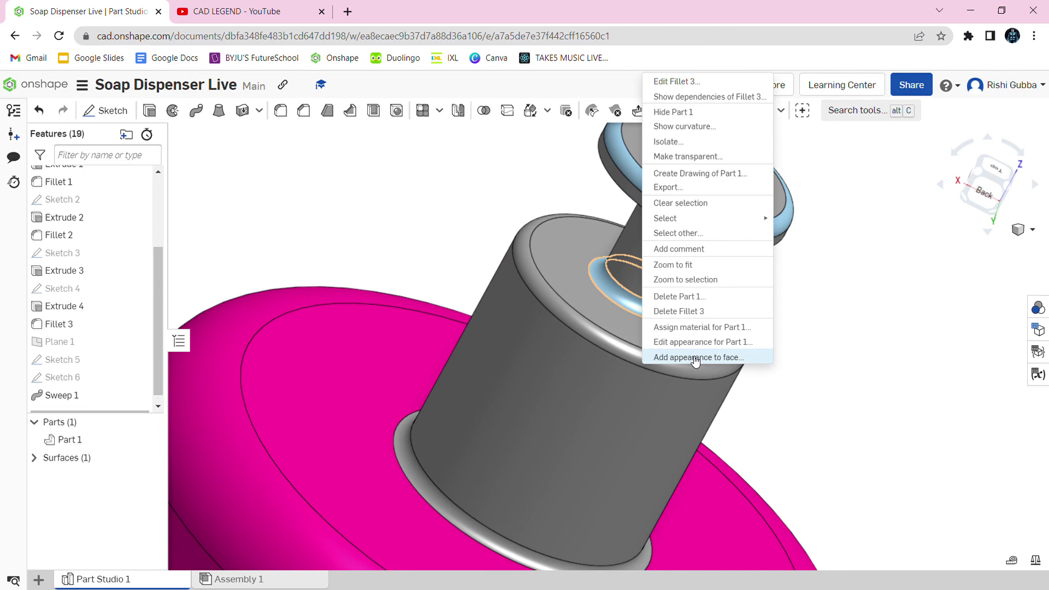
pyautogui.click(615, 327)
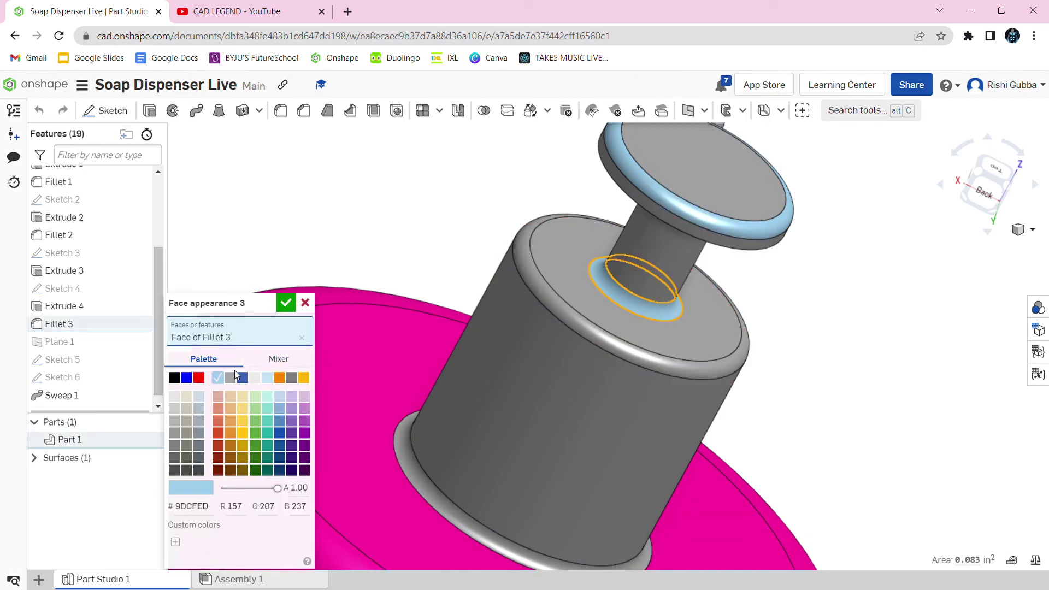
pyautogui.click(231, 378)
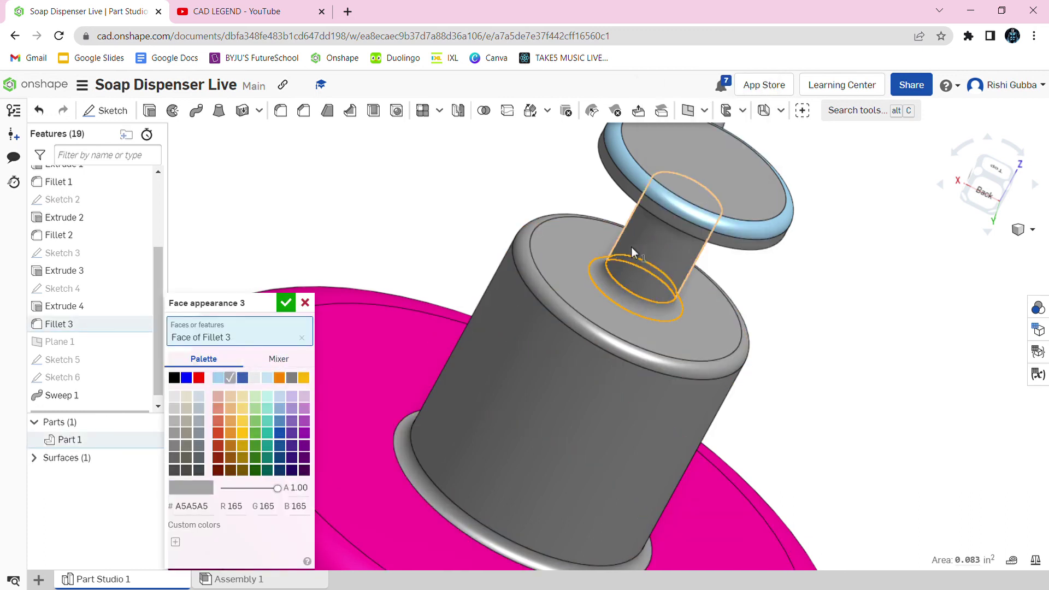
pyautogui.click(660, 201)
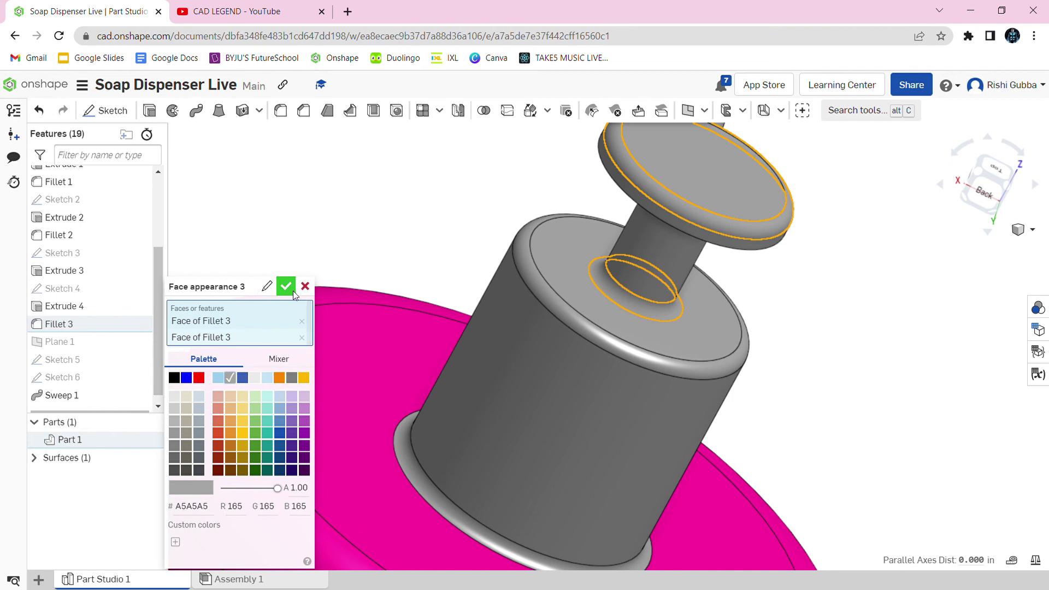
pyautogui.click(285, 287)
pyautogui.scroll(-3, 370, 260)
pyautogui.moveTo(370, 260); pyautogui.dragTo(971, 388, button='right')
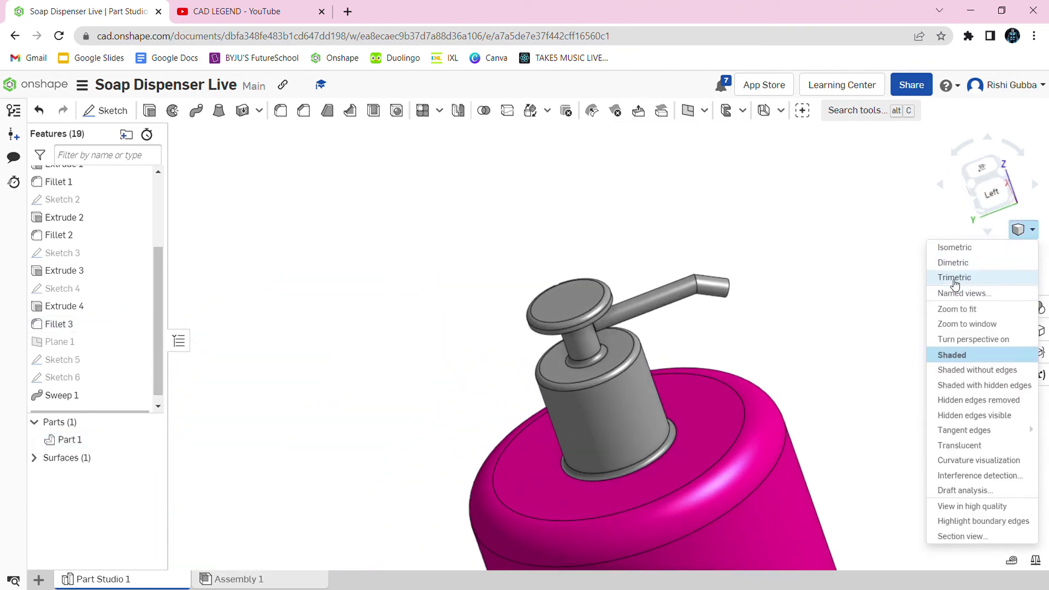
# - Show the finished dispenser in Trimetric view, then switch to the CAD LEGEND YouTube tab
pyautogui.click(957, 277)
pyautogui.moveTo(733, 328); pyautogui.dragTo(945, 291, button='right')
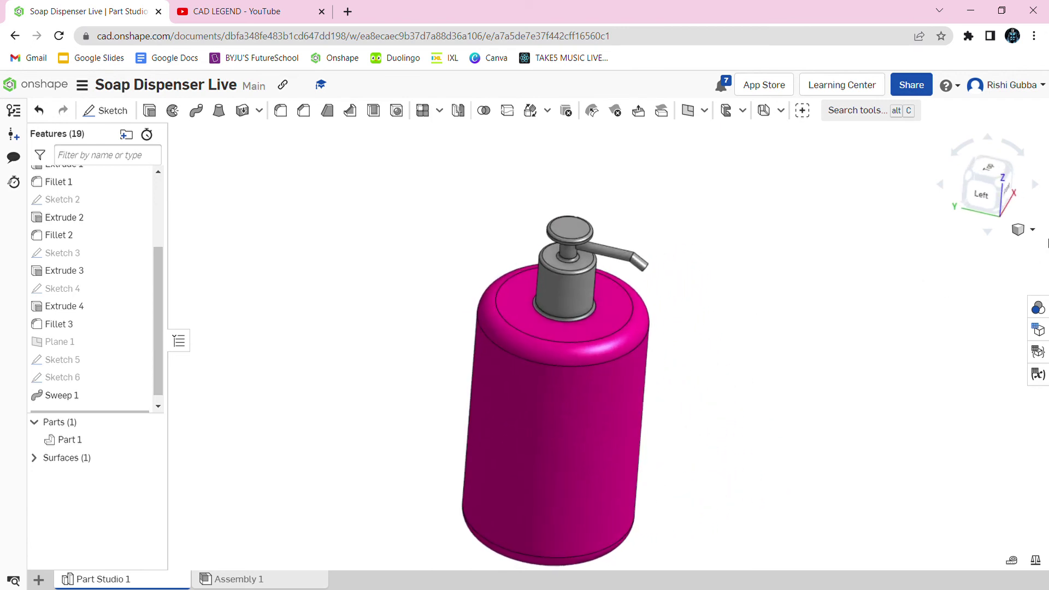
pyautogui.click(1028, 236)
pyautogui.click(957, 276)
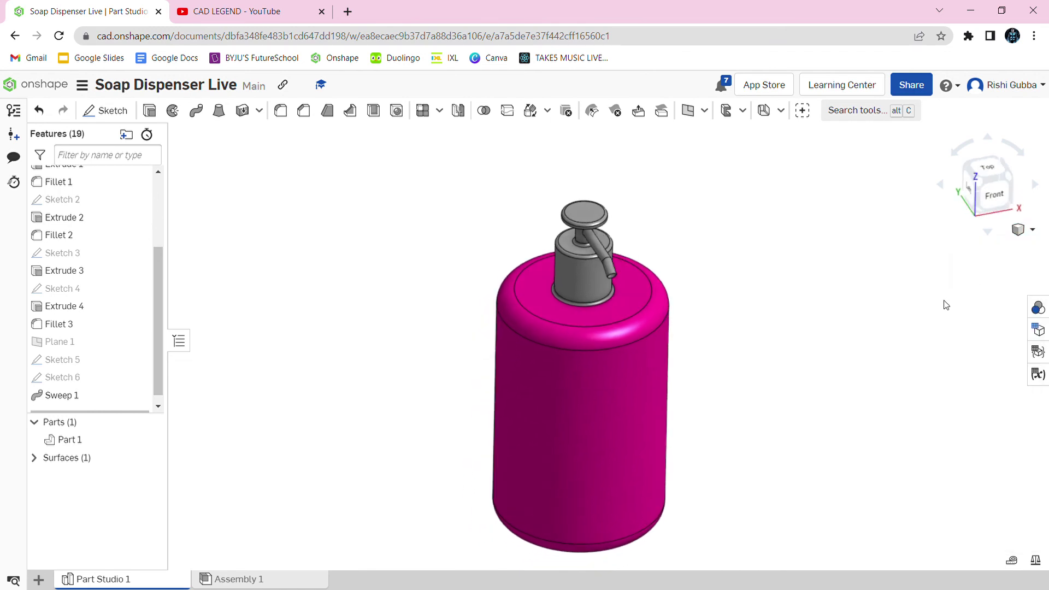
pyautogui.moveTo(862, 314)
pyautogui.mouseDown(button='right')
pyautogui.moveTo(885, 295)
pyautogui.moveTo(913, 307)
pyautogui.moveTo(864, 293)
pyautogui.mouseUp(button='right')
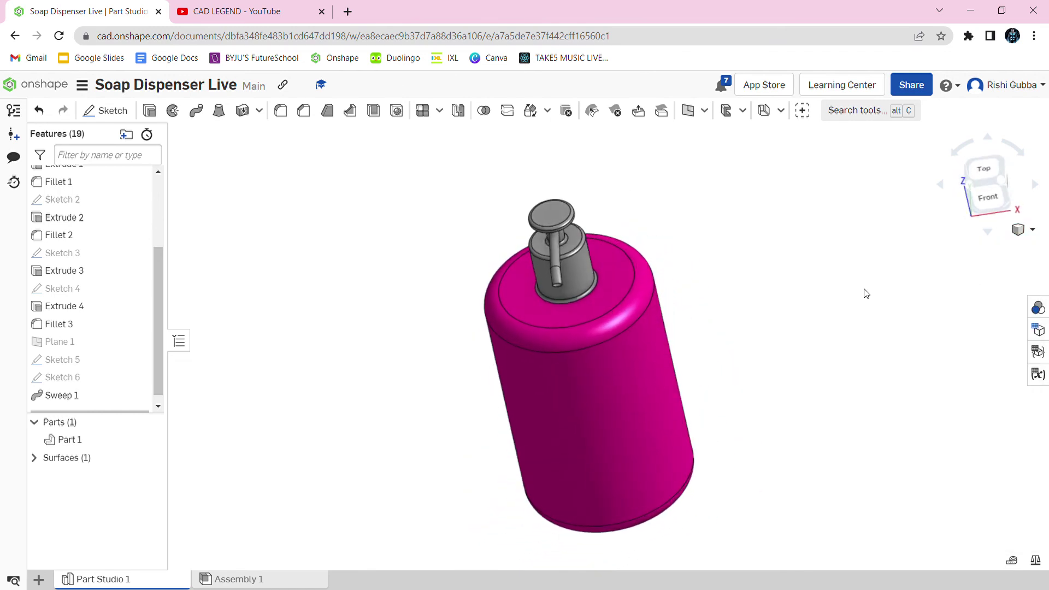
pyautogui.click(228, 6)
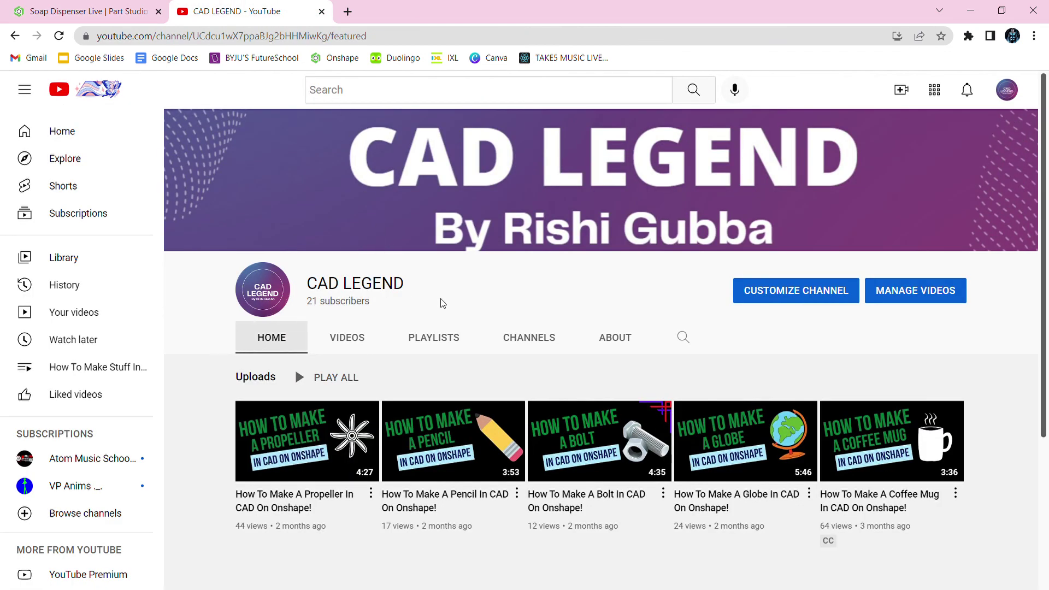